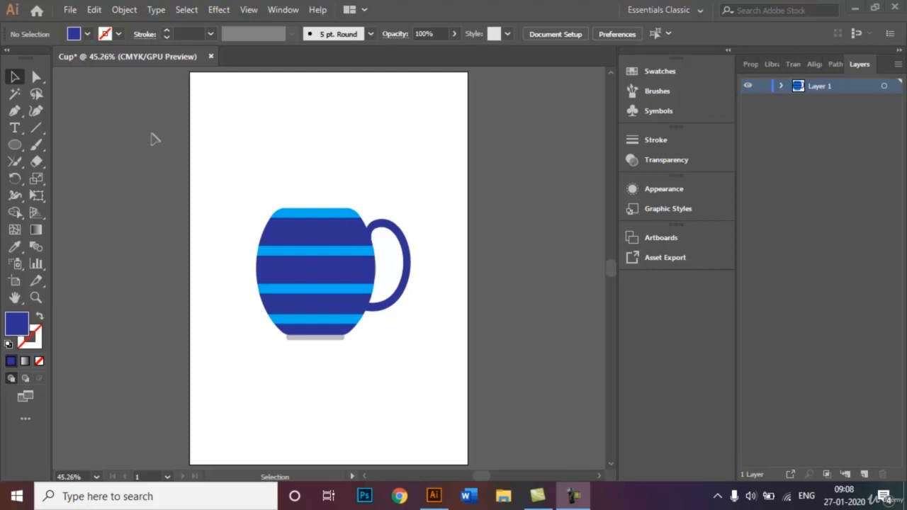
# Create a new portrait document named Cup at 210 x 297 mm with one artboard
pyautogui.click(71, 10)
pyautogui.click(71, 10)
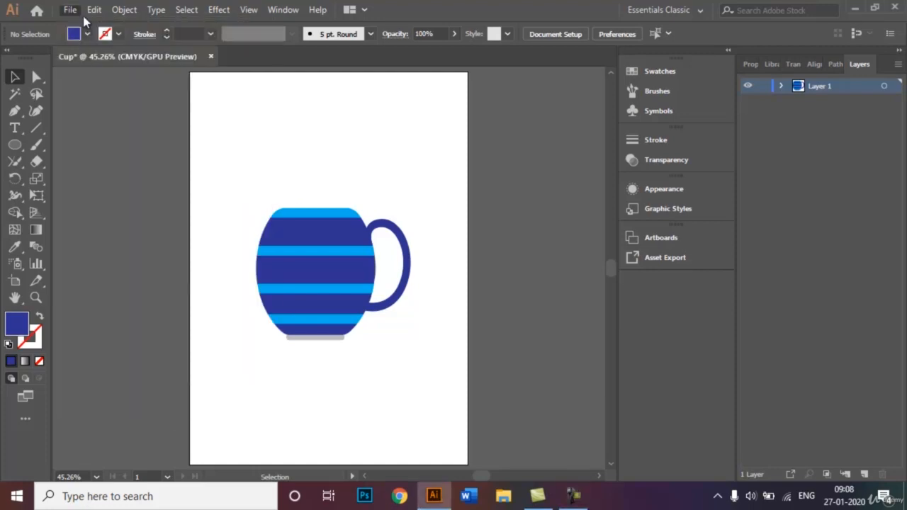
pyautogui.click(73, 12)
pyautogui.click(88, 25)
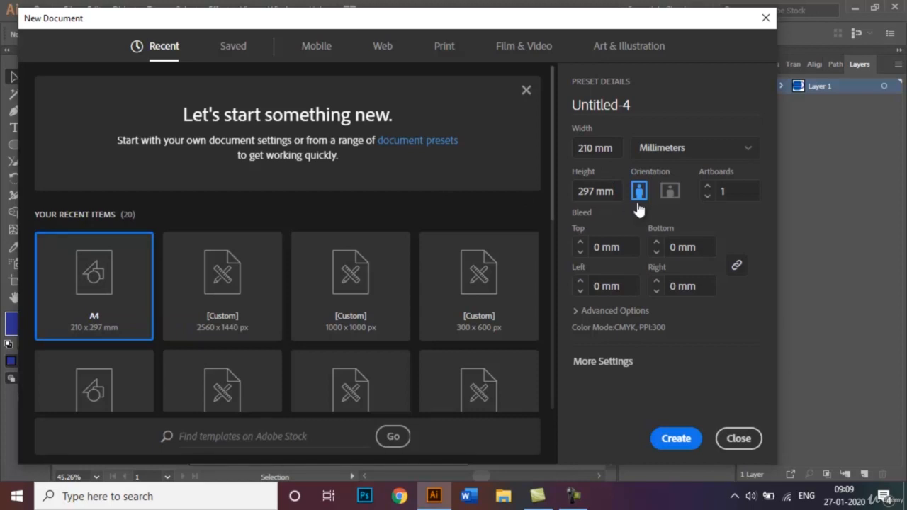
pyautogui.doubleClick(650, 105)
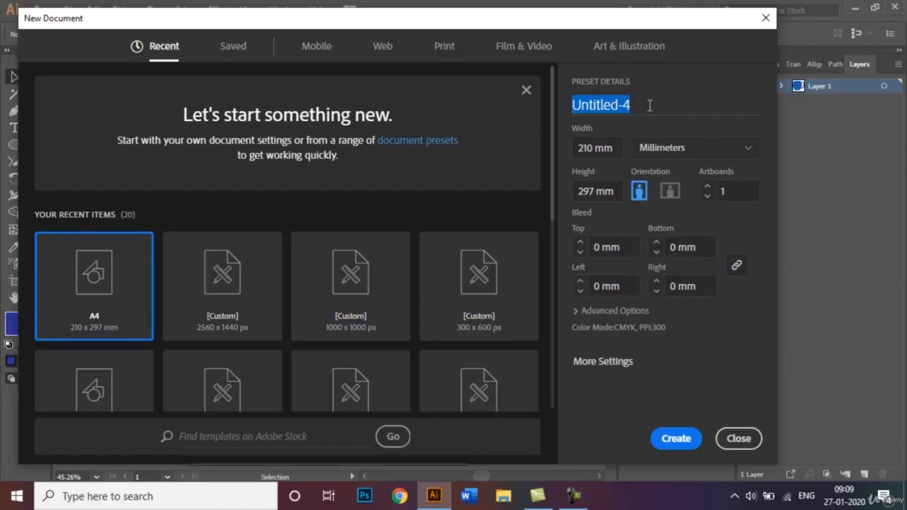
pyautogui.press('BackSpace')
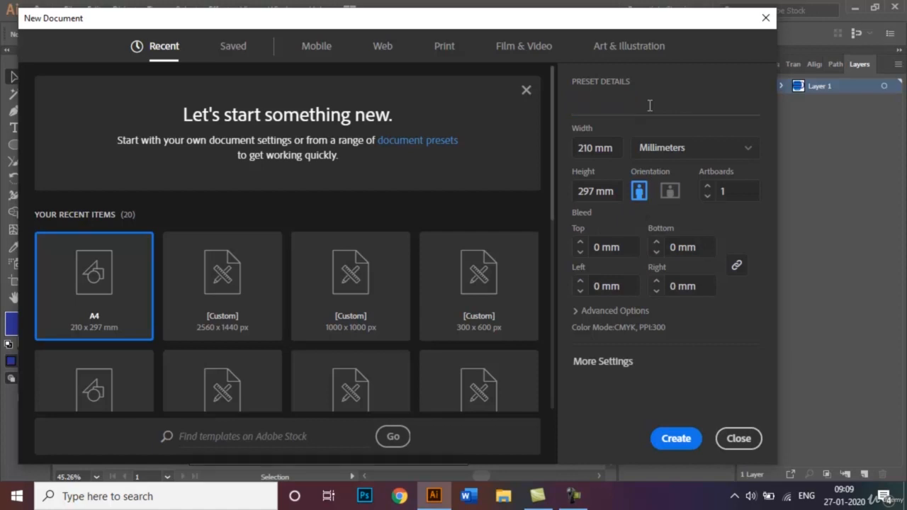
pyautogui.write('Cup')
pyautogui.click(676, 438)
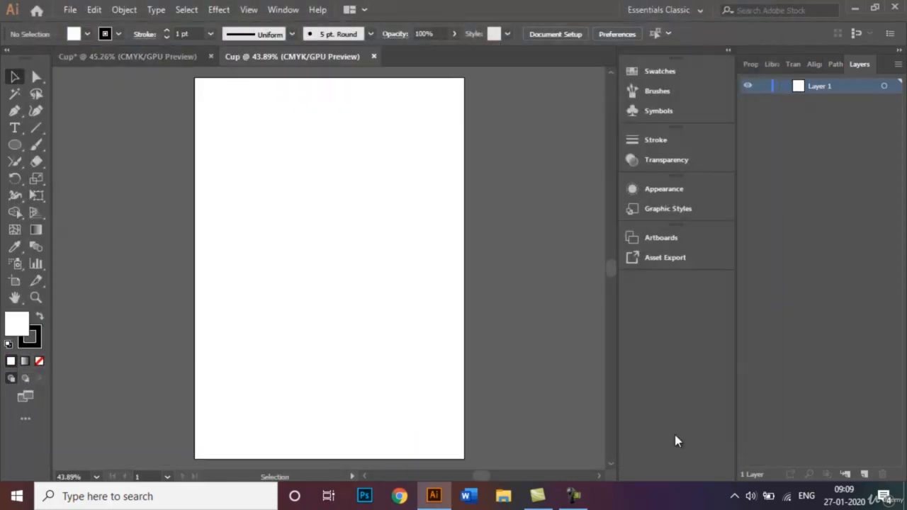
# Check the active workspace, look at the finished mug in the other document, and return to the blank artboard
pyautogui.click(686, 15)
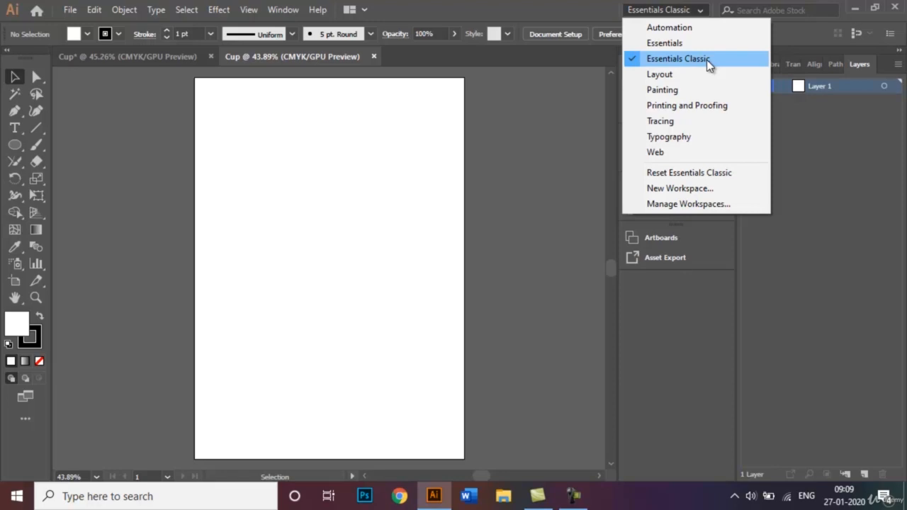
pyautogui.click(535, 85)
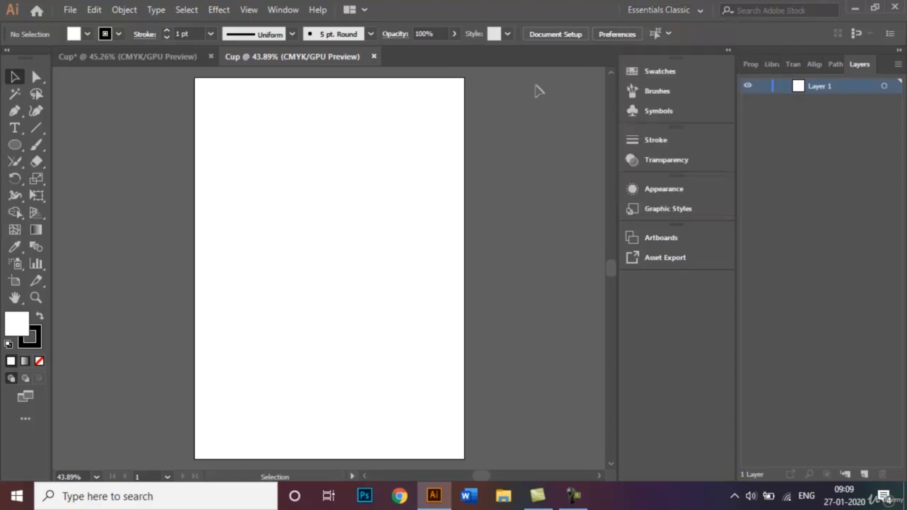
pyautogui.click(151, 56)
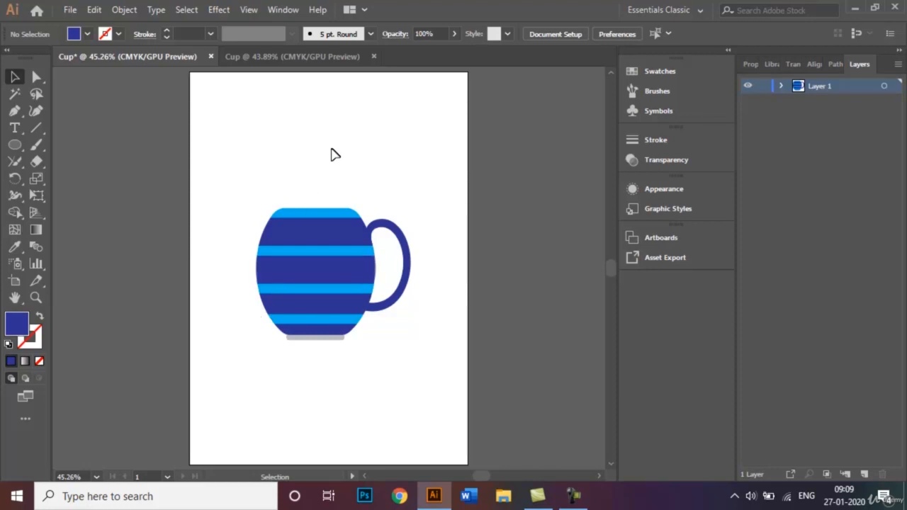
pyautogui.click(334, 56)
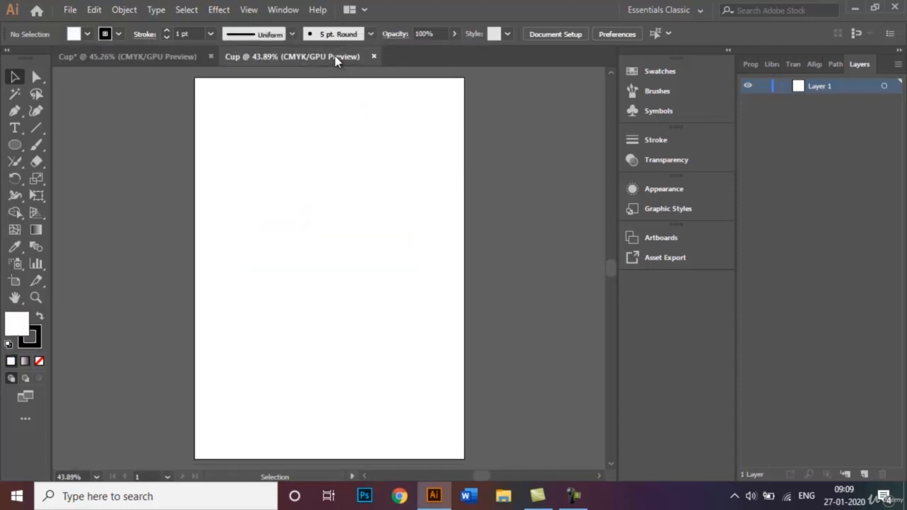
# Draw a circle from the artboard's centre with the Ellipse Tool, using no fill and a 1 pt black stroke
pyautogui.click(15, 146)
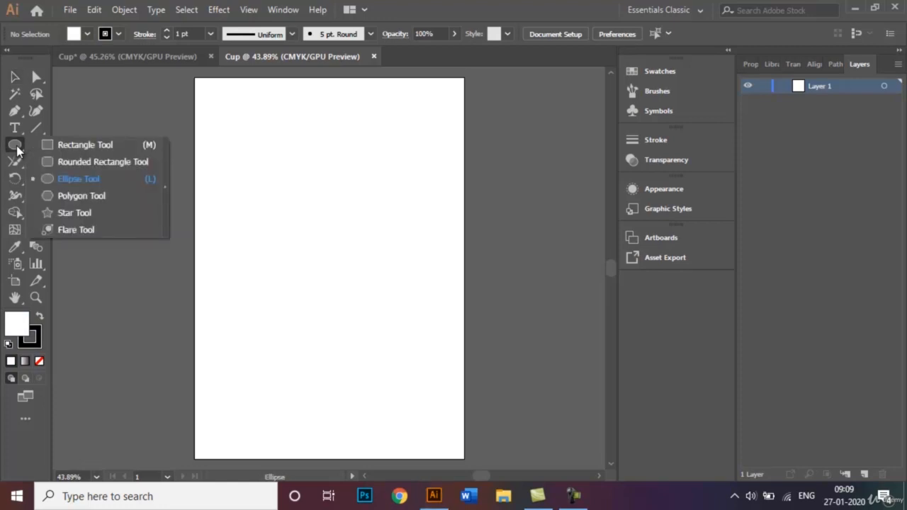
pyautogui.click(68, 179)
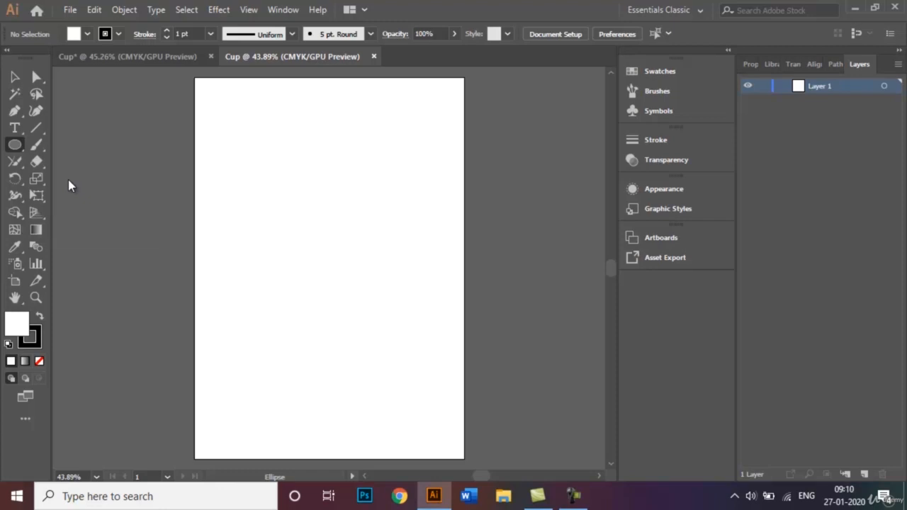
pyautogui.click(39, 362)
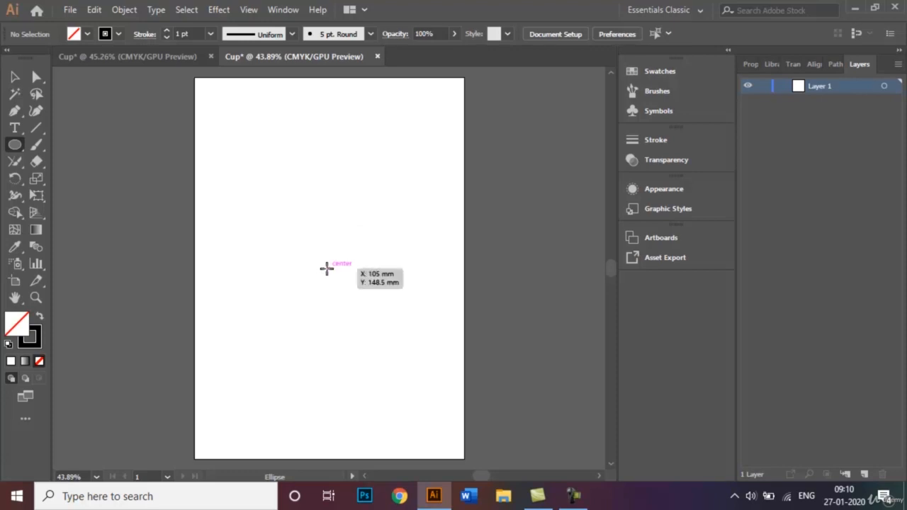
pyautogui.moveTo(326, 268); pyautogui.dragTo(406, 329)
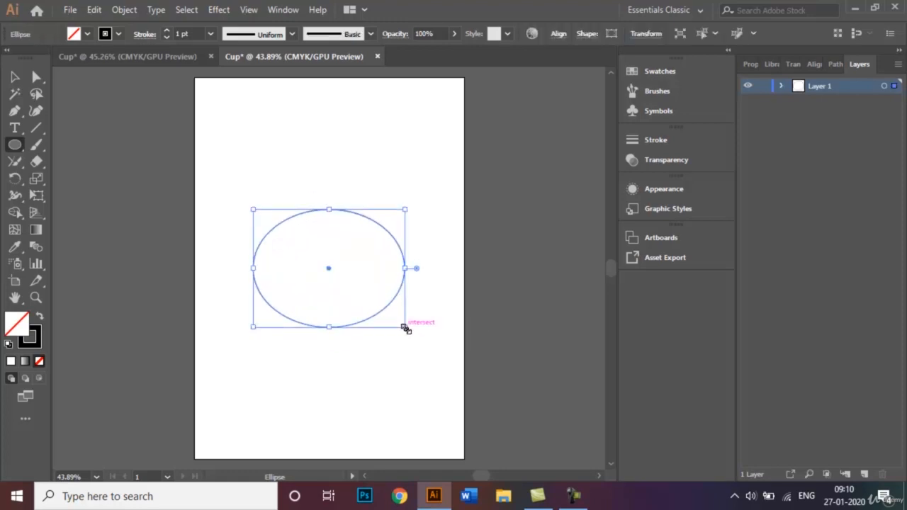
pyautogui.press('Delete')
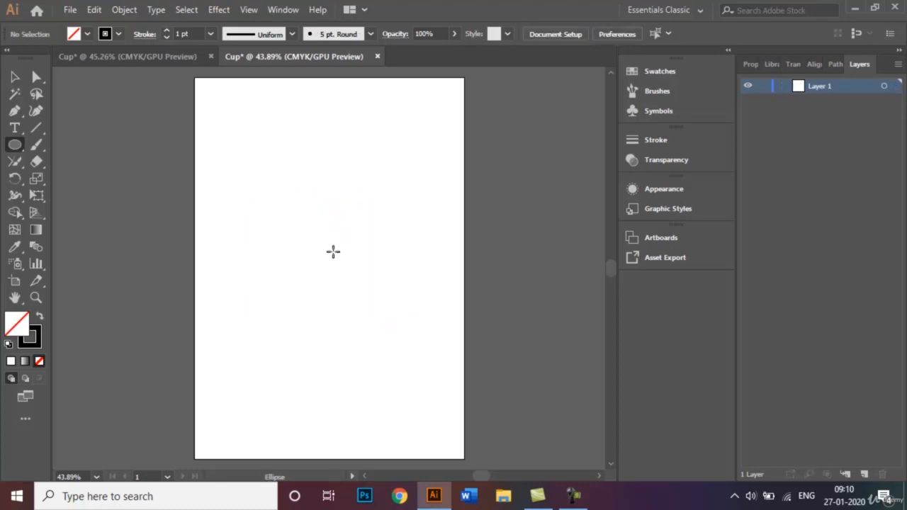
pyautogui.moveTo(328, 267); pyautogui.dragTo(398, 340)
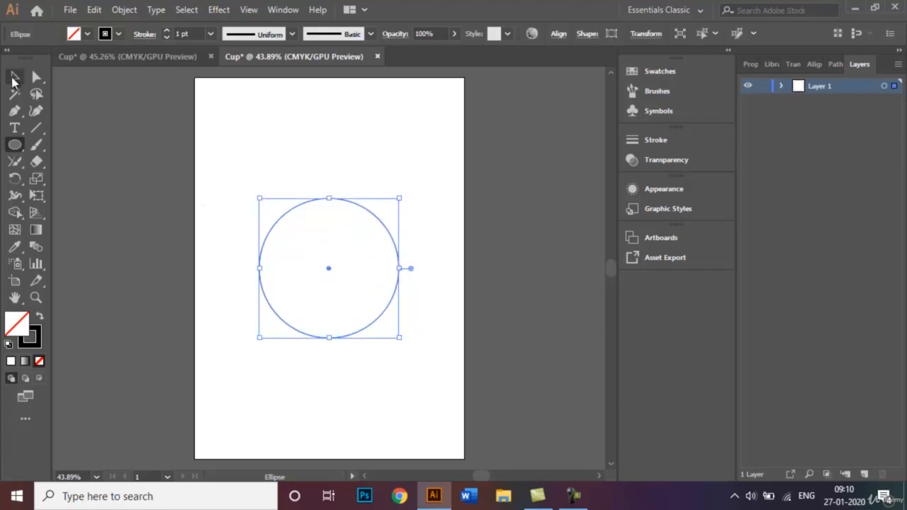
pyautogui.click(13, 80)
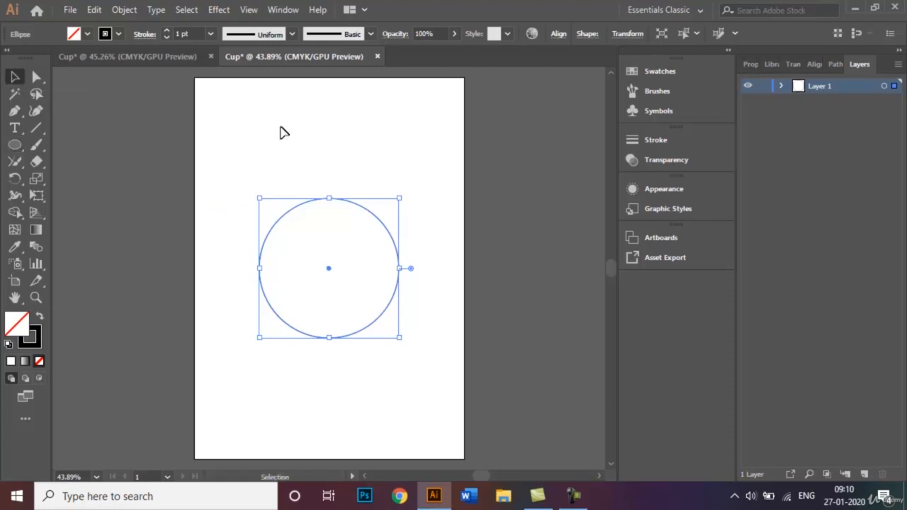
pyautogui.click(306, 139)
# Compare with the reference mug and draw a horizontal line across the circle's upper part, extending past both sides
pyautogui.click(139, 55)
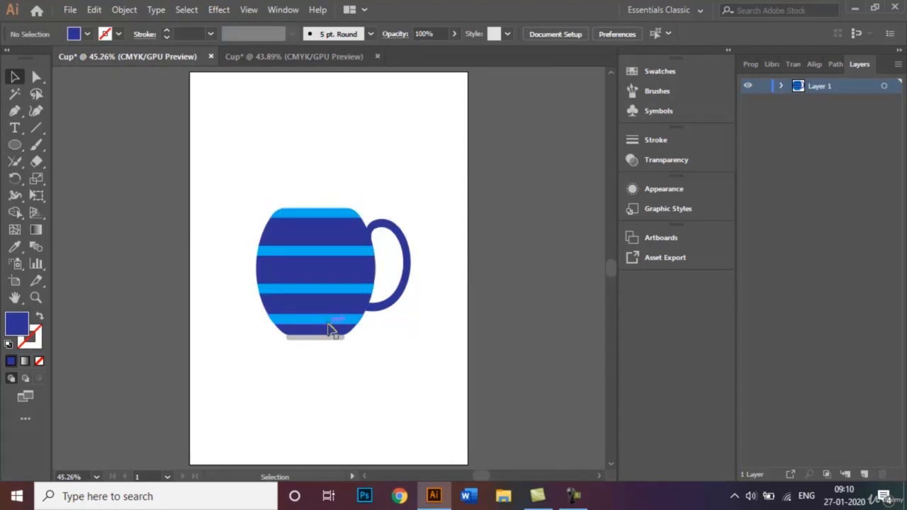
pyautogui.click(278, 59)
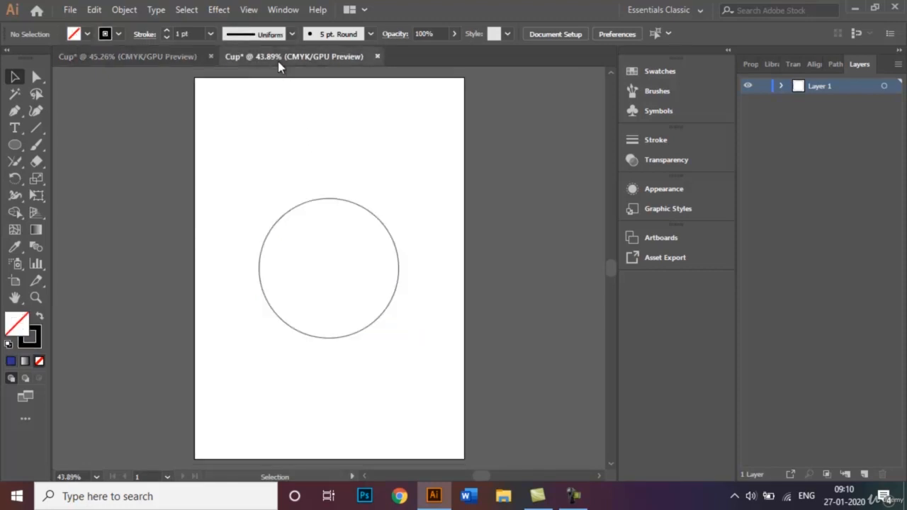
pyautogui.click(38, 132)
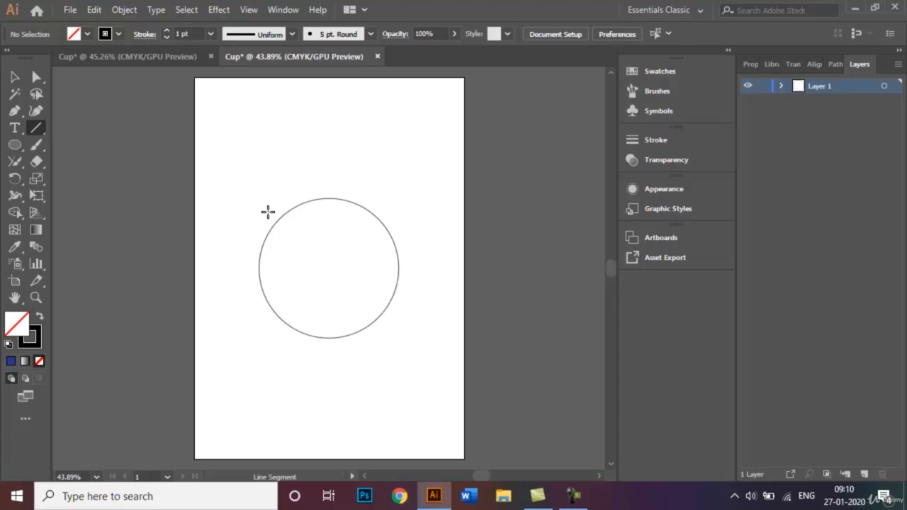
pyautogui.moveTo(268, 211); pyautogui.dragTo(391, 210)
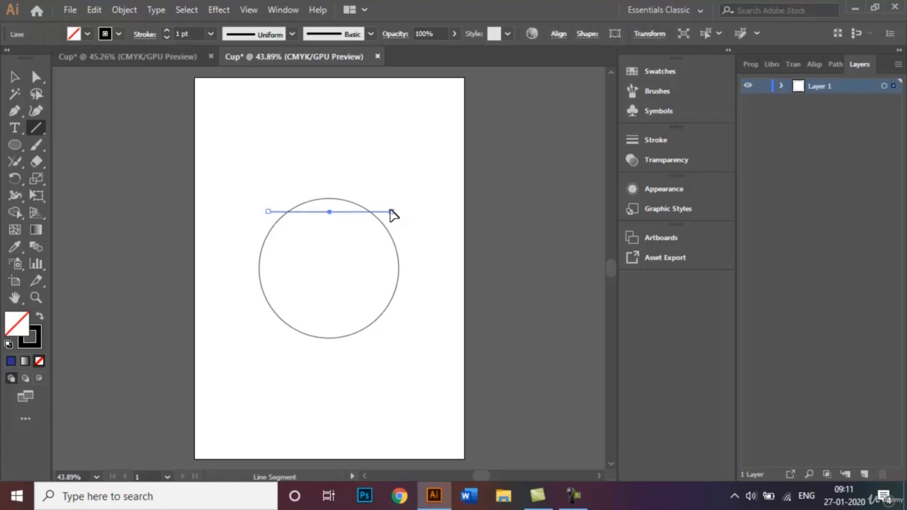
# Copy the horizontal line straight down about 90 mm so the duplicate crosses the circle's lower part
pyautogui.click(14, 76)
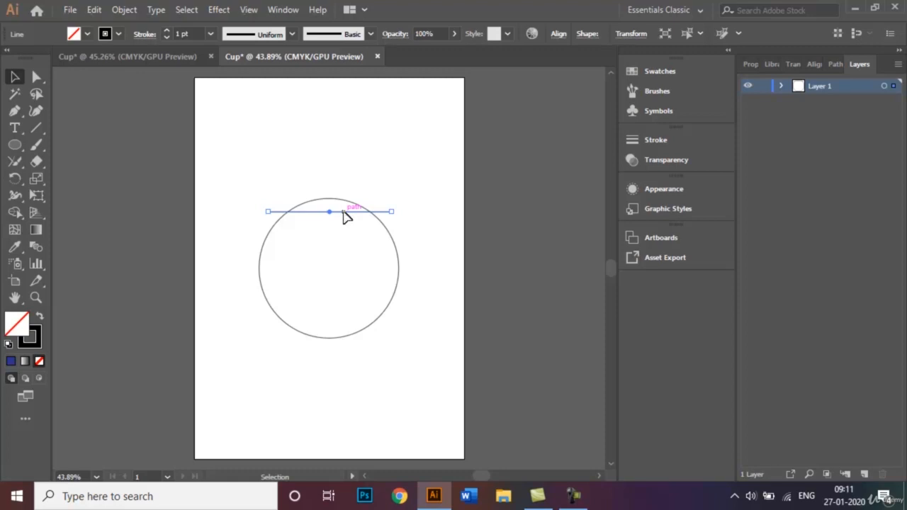
pyautogui.moveTo(344, 214); pyautogui.dragTo(349, 331)
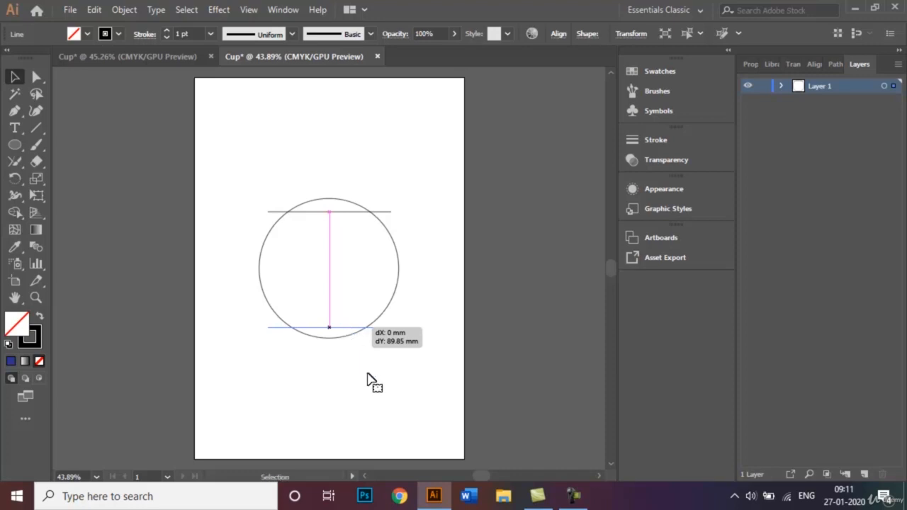
pyautogui.click(262, 182)
# Trim away the circle's upper and lower caps and the protruding line ends with Shape Builder, leaving a flat-ended body
pyautogui.moveTo(265, 181); pyautogui.dragTo(406, 347)
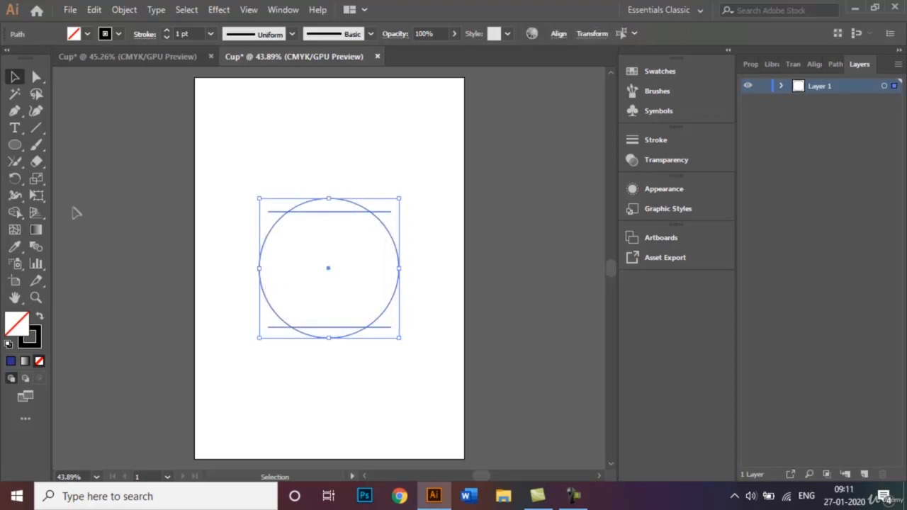
pyautogui.click(16, 212)
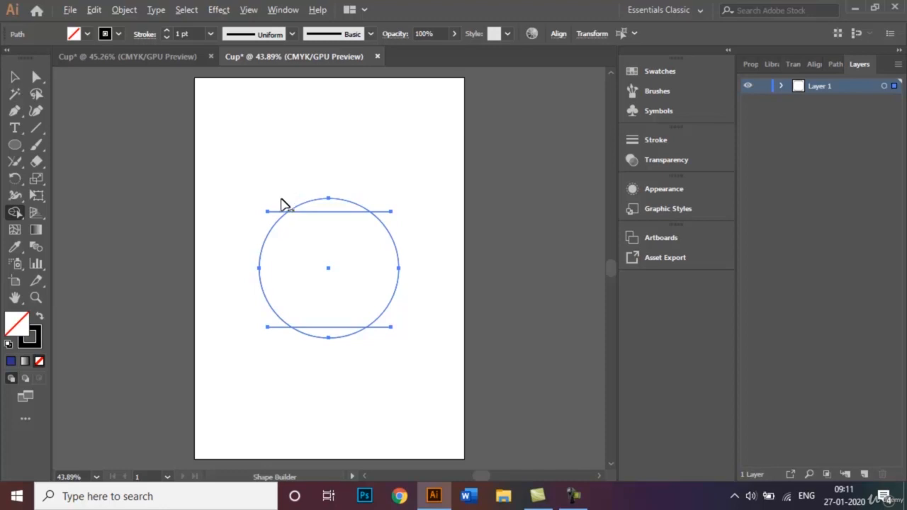
pyautogui.keyDown('alt'); pyautogui.click(278, 211); pyautogui.keyUp('alt')
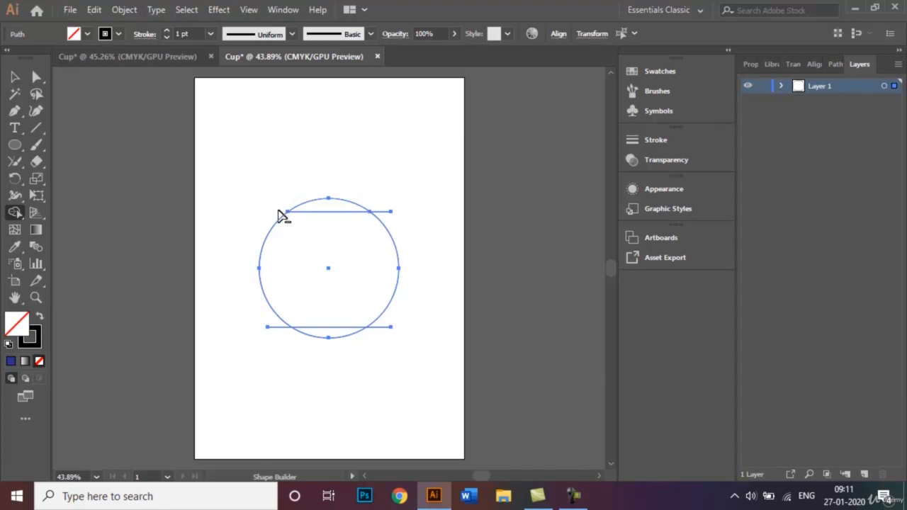
pyautogui.keyDown('alt'); pyautogui.click(315, 210); pyautogui.keyUp('alt')
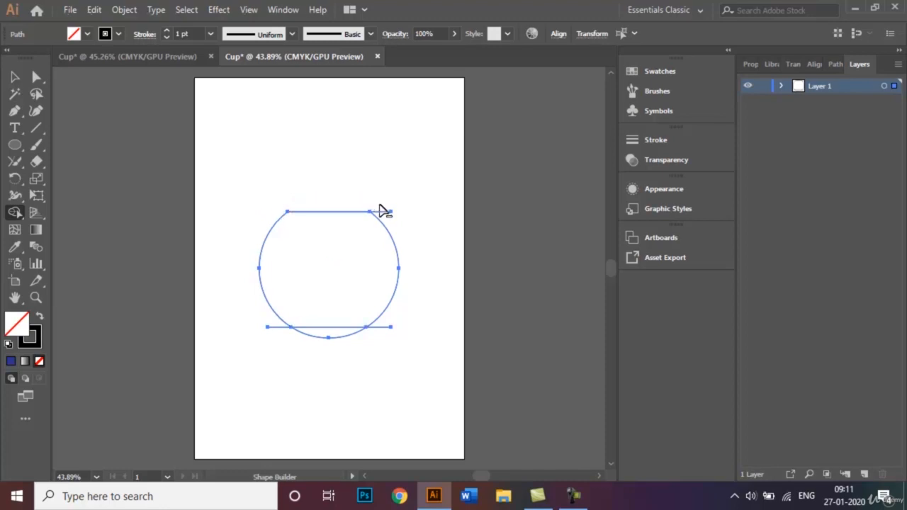
pyautogui.keyDown('alt'); pyautogui.click(381, 211); pyautogui.keyUp('alt')
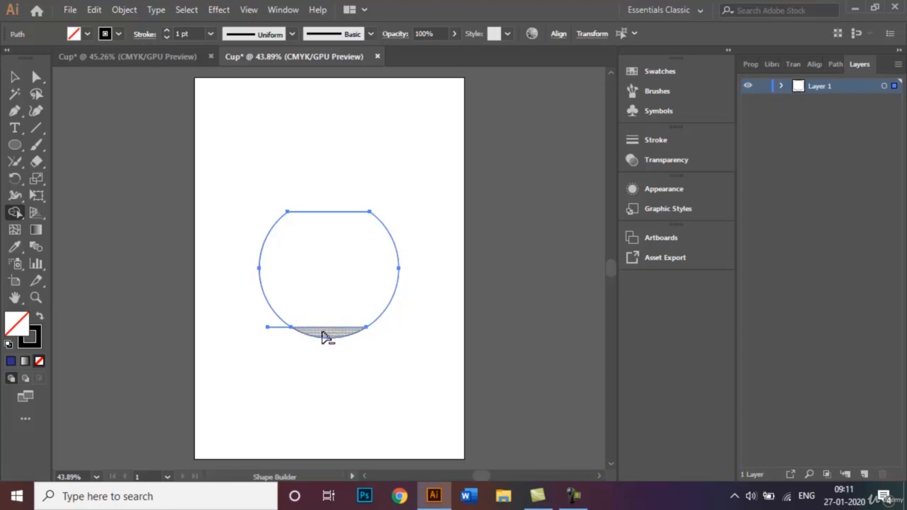
pyautogui.keyDown('alt'); pyautogui.click(323, 336); pyautogui.keyUp('alt')
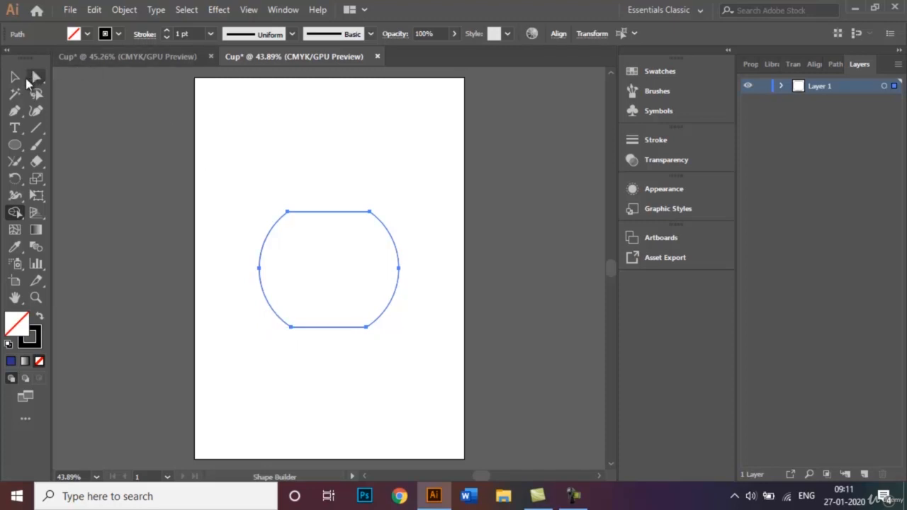
pyautogui.click(15, 77)
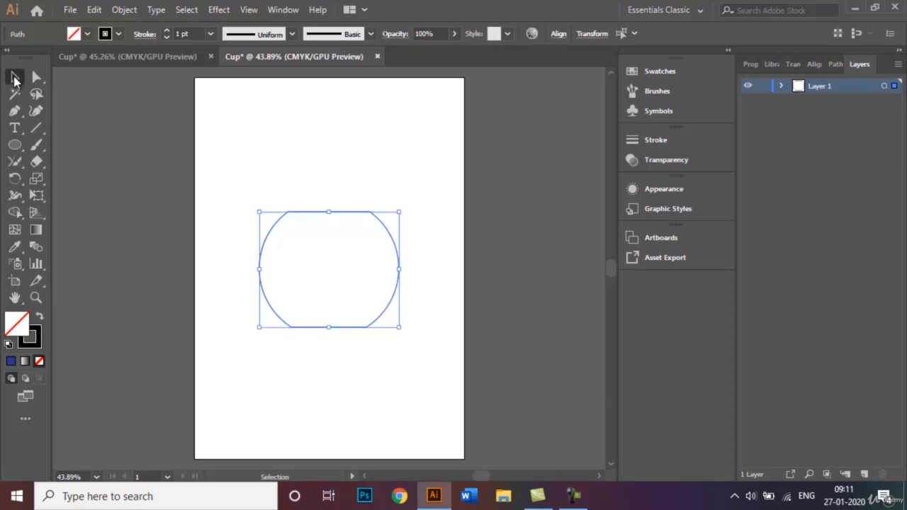
pyautogui.click(252, 141)
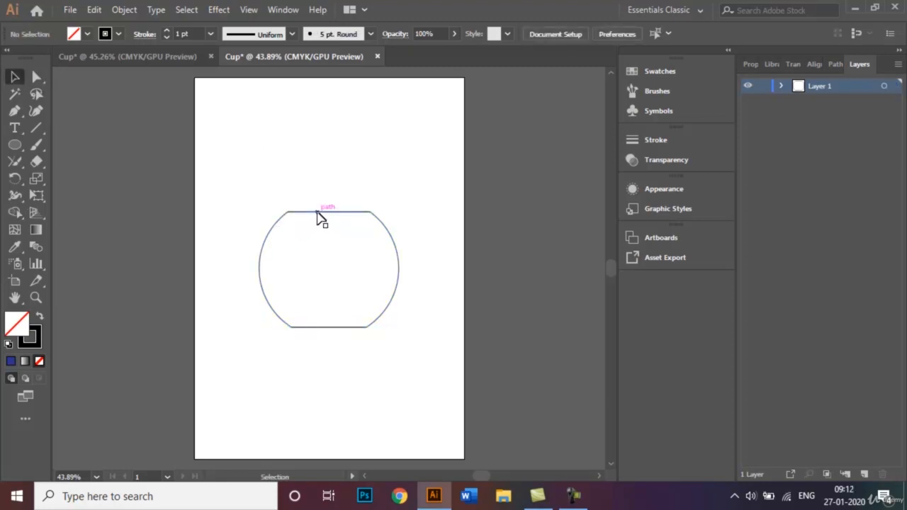
pyautogui.moveTo(320, 216); pyautogui.dragTo(319, 202)
pyautogui.hotkey('ctrl', 'z')
pyautogui.moveTo(337, 329); pyautogui.dragTo(338, 348)
pyautogui.hotkey('ctrl', 'z')
# Round all four corners of the cup body to a radius of about 19.75 mm and deselect it
pyautogui.click(273, 235)
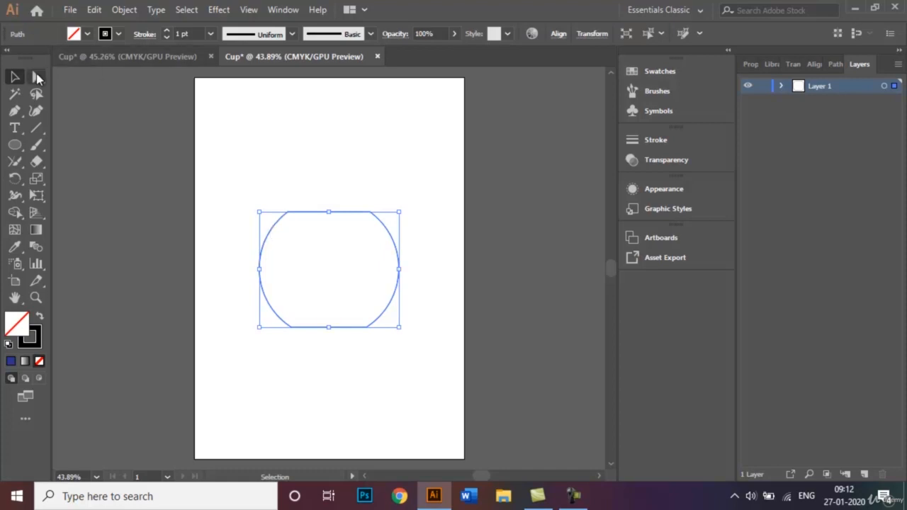
pyautogui.click(38, 78)
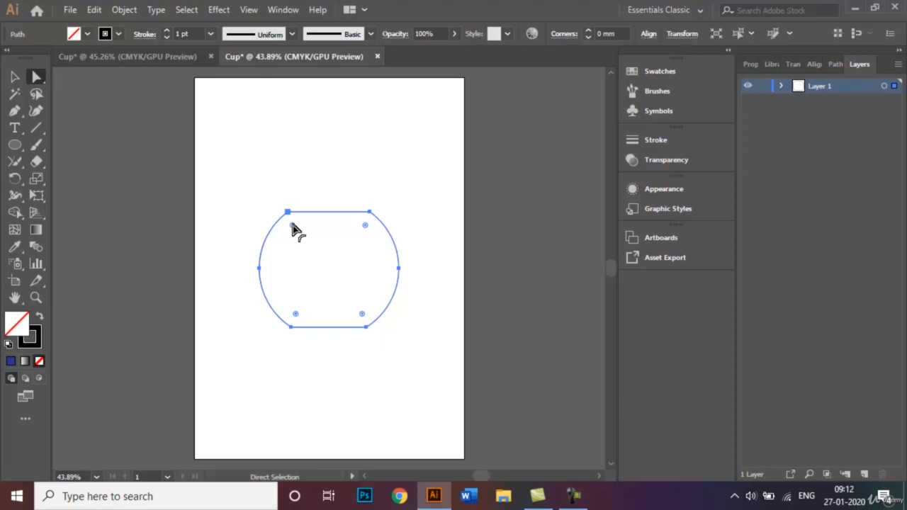
pyautogui.moveTo(293, 230); pyautogui.dragTo(304, 237)
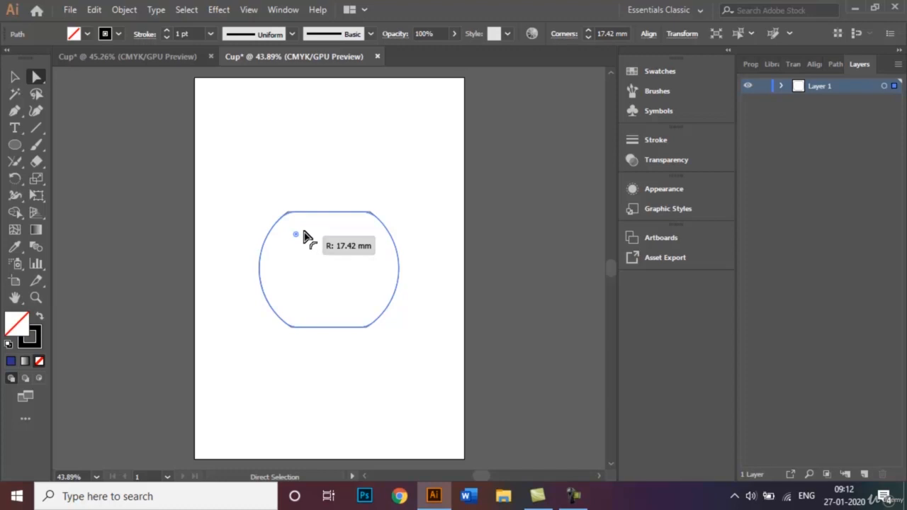
pyautogui.moveTo(304, 236); pyautogui.dragTo(306, 236)
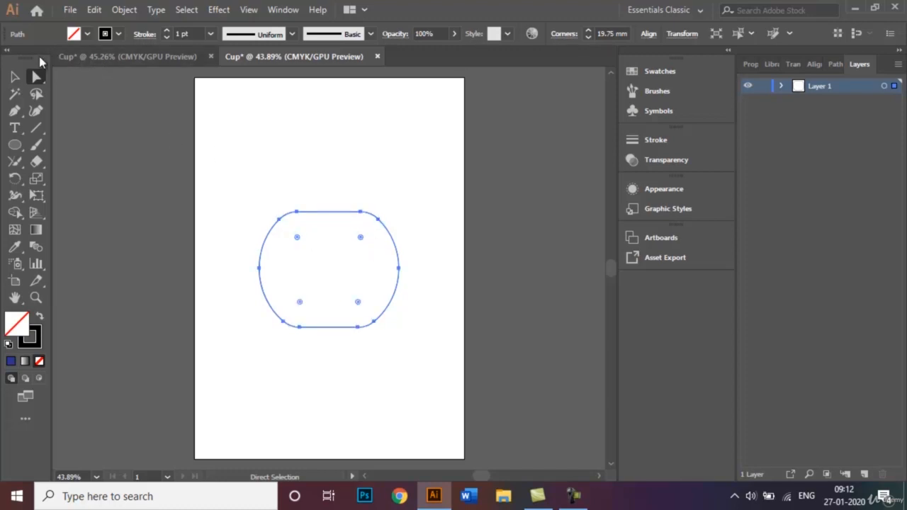
pyautogui.click(14, 75)
pyautogui.click(259, 125)
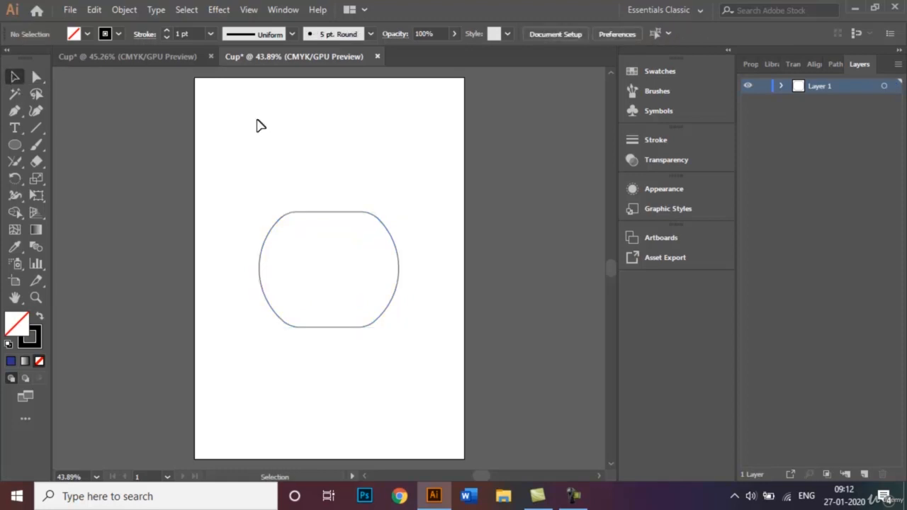
# Narrow the cup body to about 70% of its width by moving its right side inward, and compare it with the reference mug
pyautogui.click(397, 263)
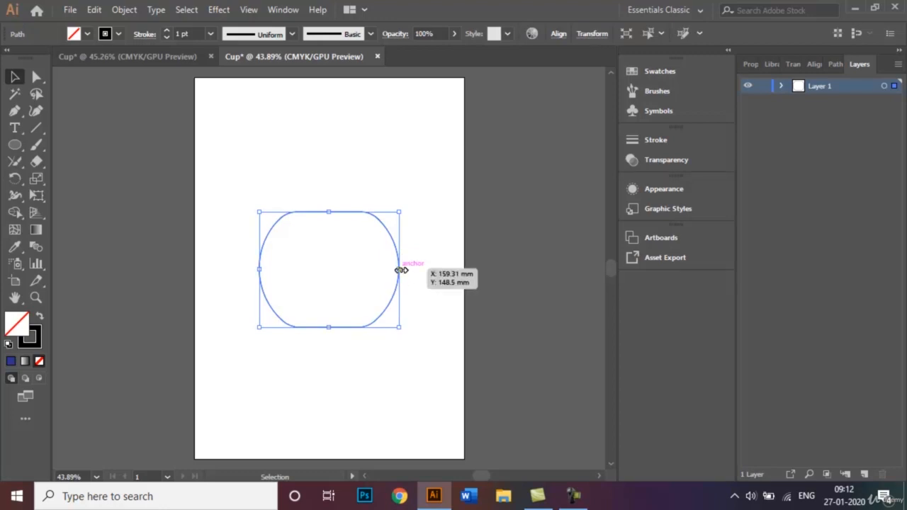
pyautogui.moveTo(401, 270); pyautogui.dragTo(357, 273)
pyautogui.click(395, 291)
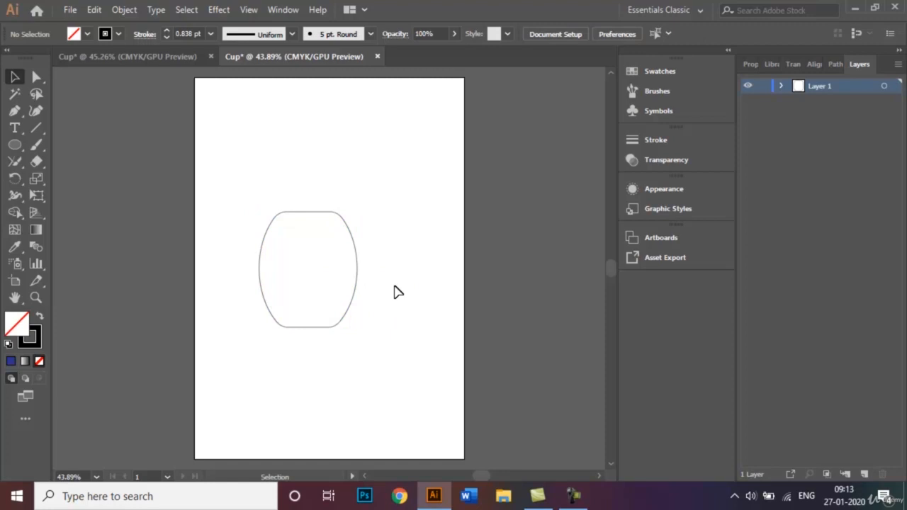
pyautogui.click(115, 56)
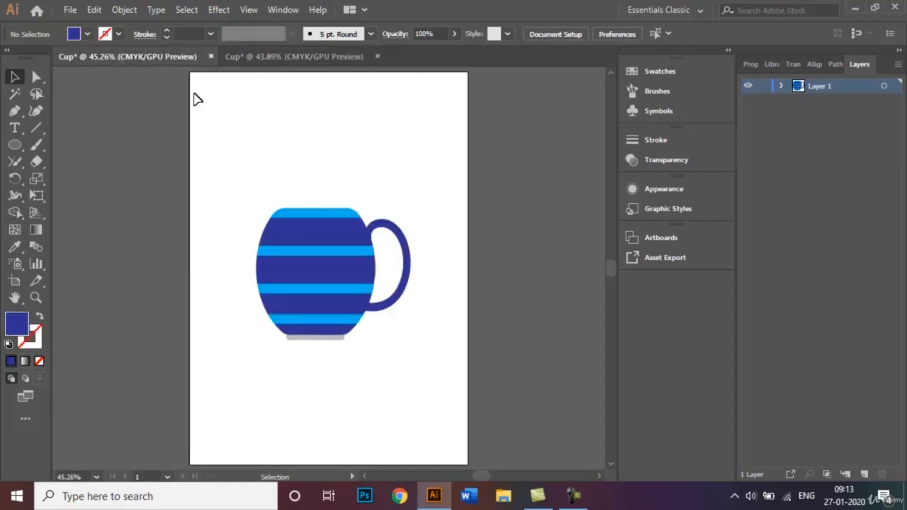
pyautogui.click(268, 57)
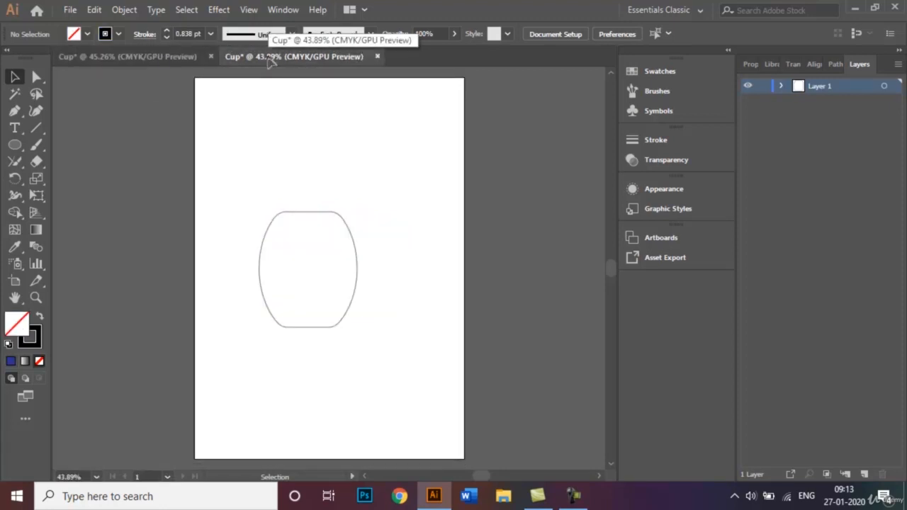
# Check the reference mug's base and draw a thin rectangle directly below the cup body, spanning its flat lower edge
pyautogui.click(138, 55)
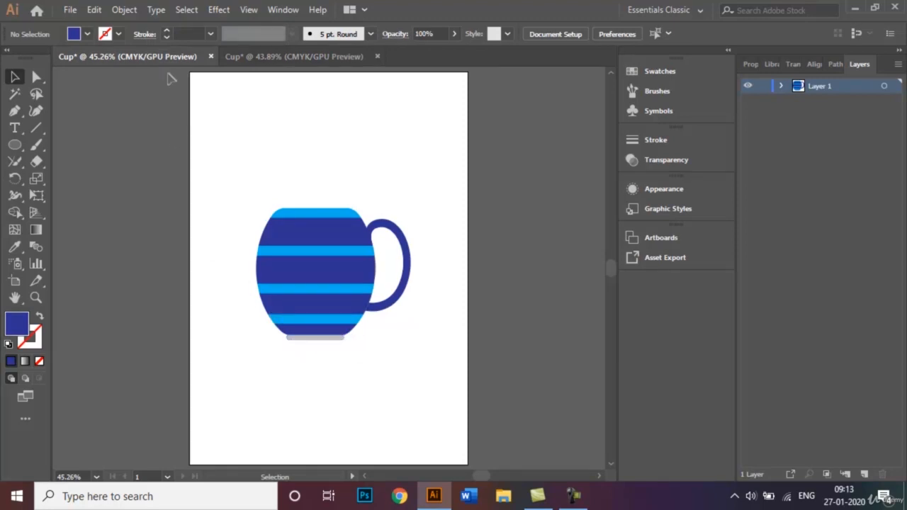
pyautogui.click(248, 61)
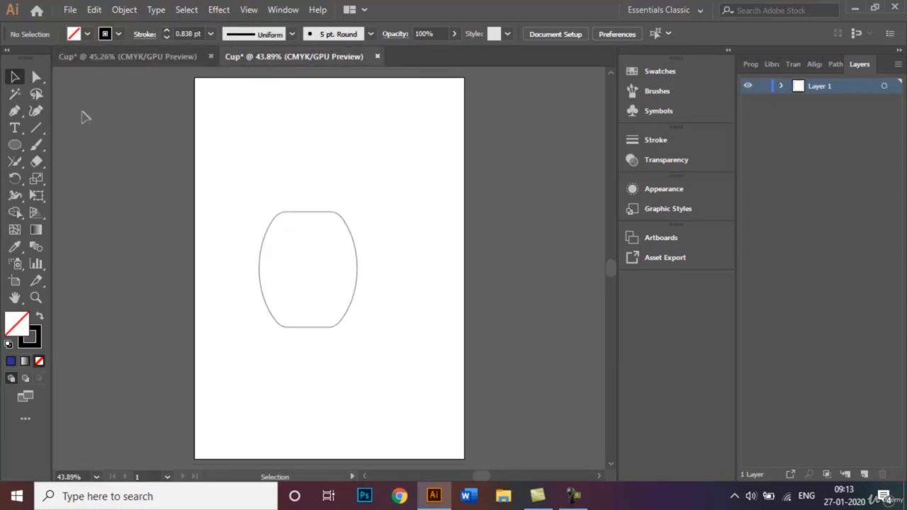
pyautogui.click(15, 146)
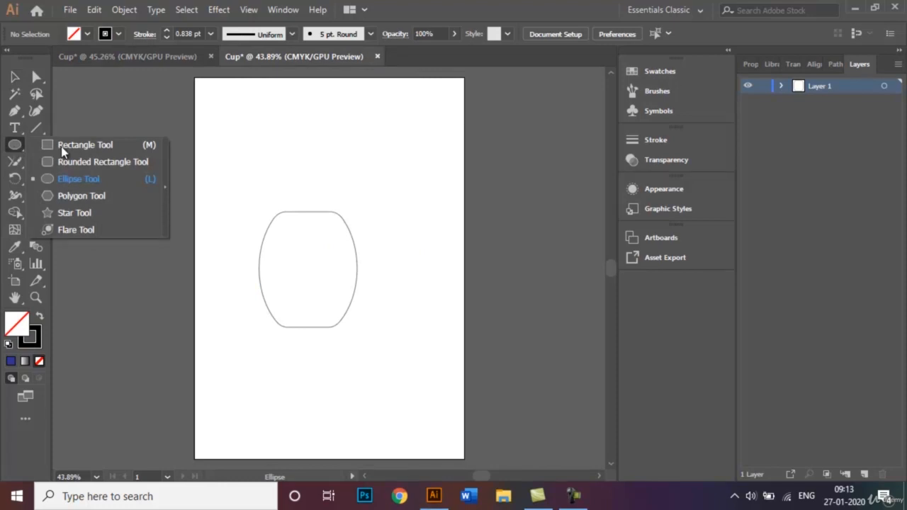
pyautogui.click(78, 145)
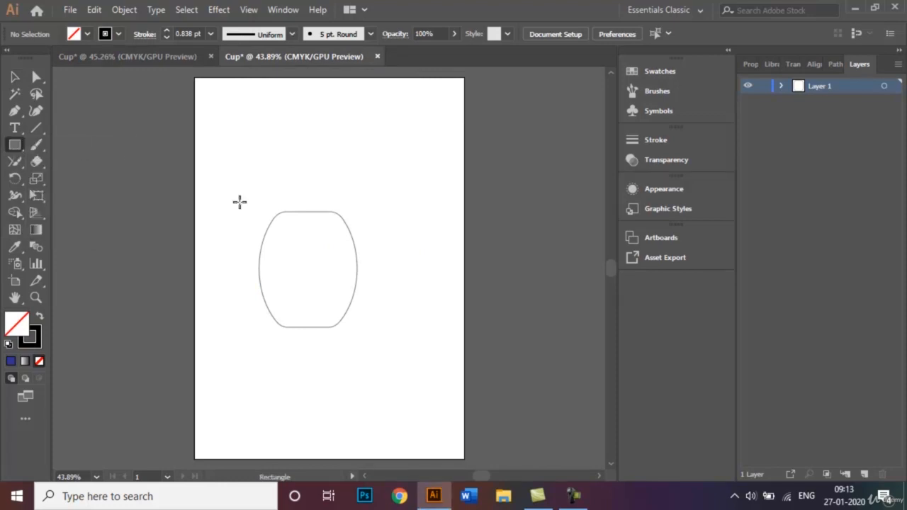
pyautogui.hotkey('ctrl', '=')
pyautogui.hotkey('ctrl', '=')
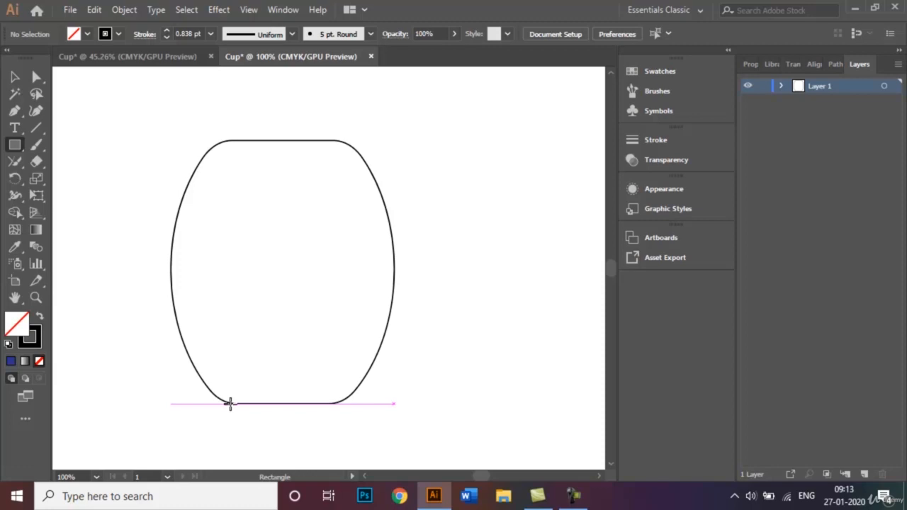
pyautogui.moveTo(230, 403)
pyautogui.mouseDown()
pyautogui.moveTo(295, 423)
pyautogui.moveTo(335, 416)
pyautogui.mouseUp()
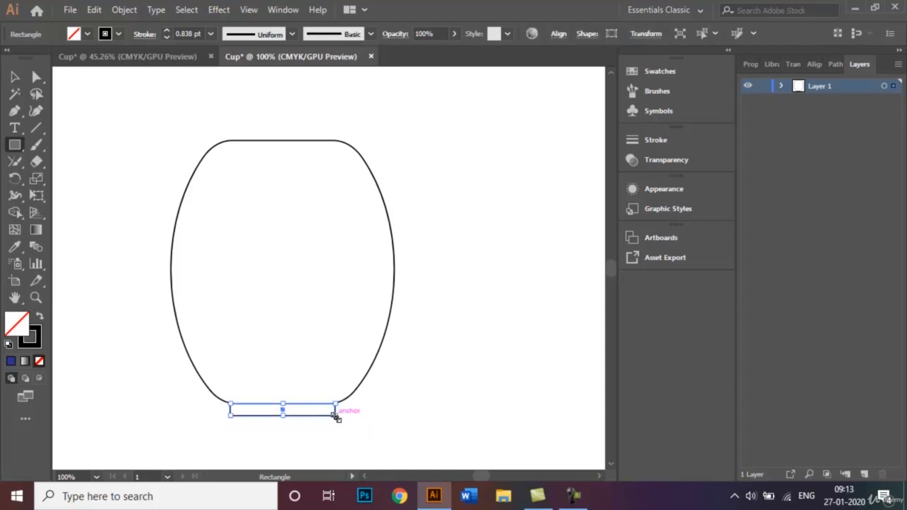
pyautogui.click(13, 77)
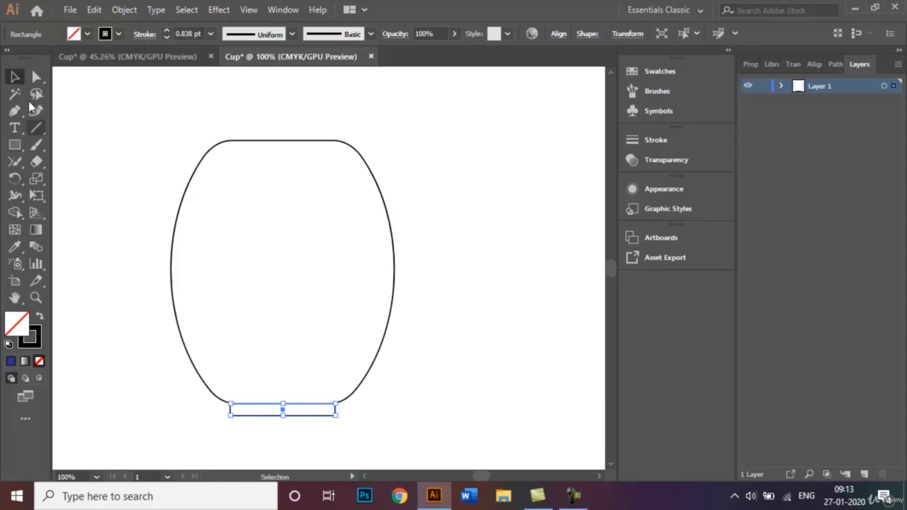
pyautogui.click(109, 292)
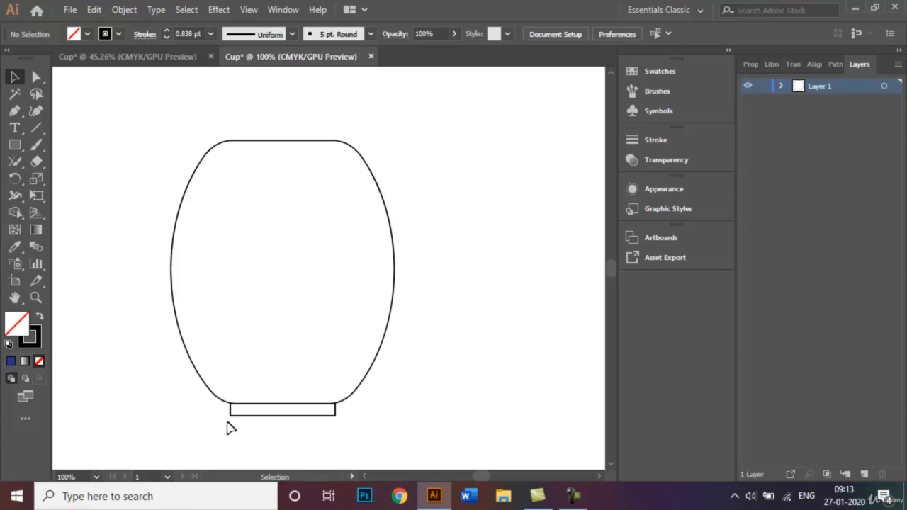
# Round only the two lower corners of the base rectangle slightly and deselect it
pyautogui.click(278, 417)
pyautogui.click(37, 78)
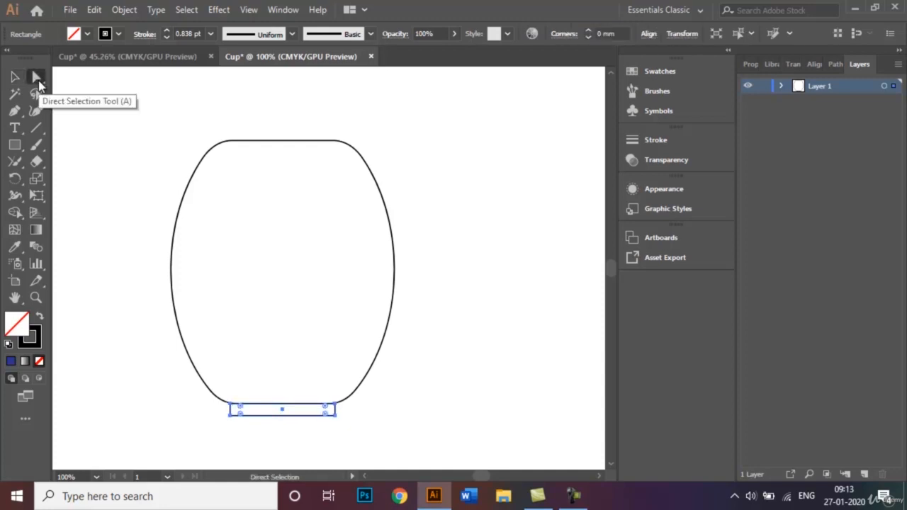
pyautogui.hotkey('ctrl', '=')
pyautogui.hotkey('ctrl', '=')
pyautogui.hotkey('ctrl', '=')
pyautogui.hotkey('ctrl', '=')
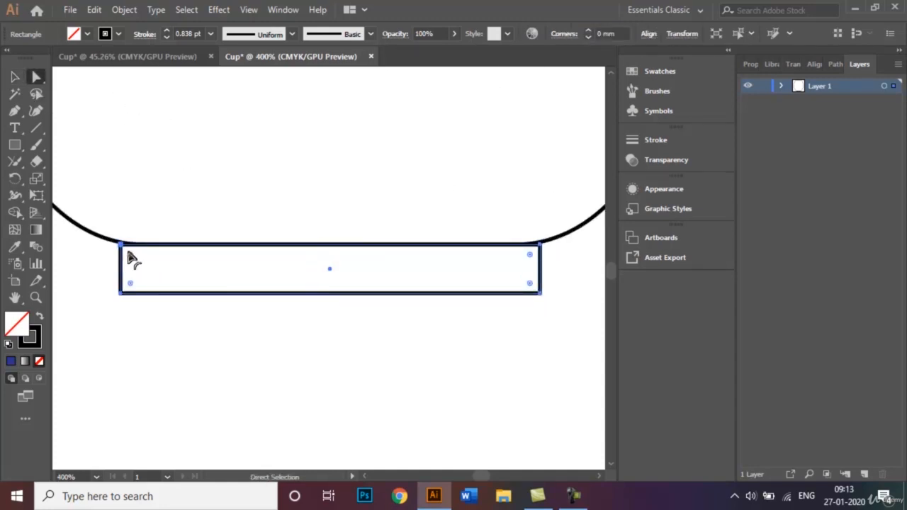
pyautogui.click(121, 295)
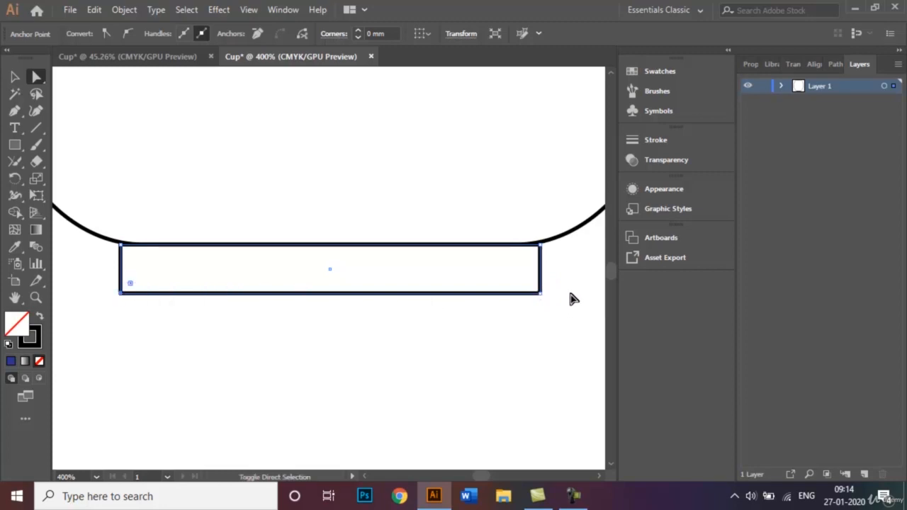
pyautogui.click(538, 293)
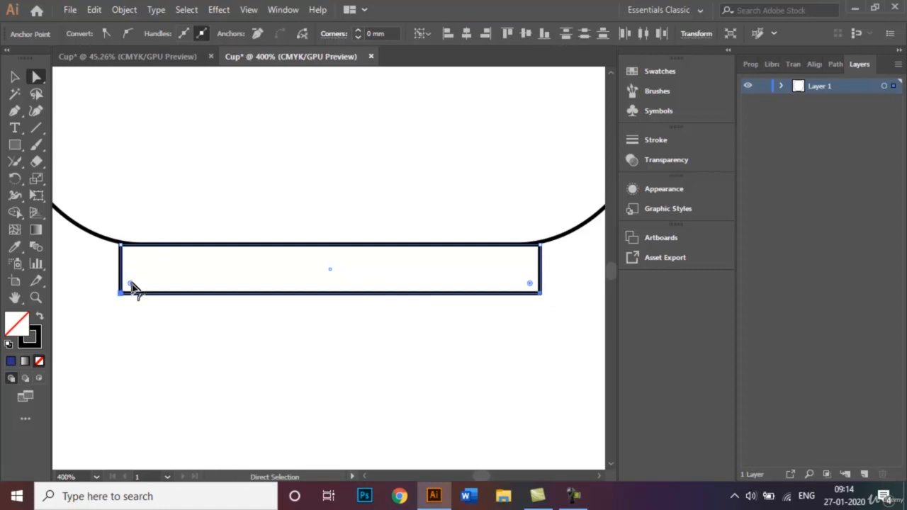
pyautogui.moveTo(131, 284); pyautogui.dragTo(143, 282)
pyautogui.click(221, 359)
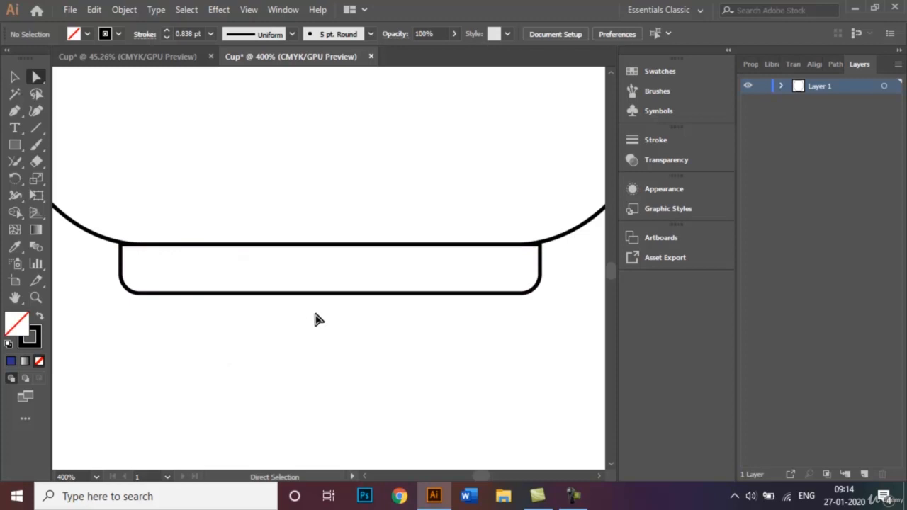
pyautogui.click(15, 78)
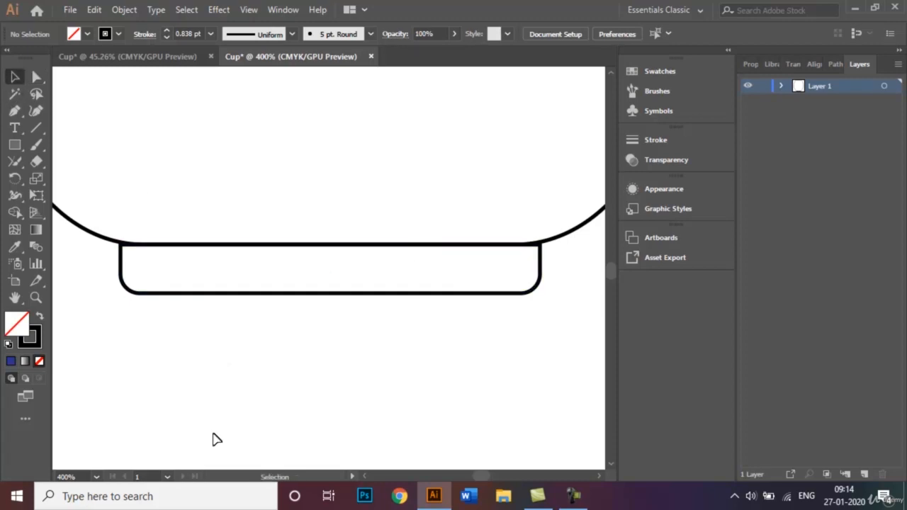
# Check the reference mug's handle and draw a circle about two thirds of the body's height, centred on the body's right edge
pyautogui.hotkey('ctrl', '0')
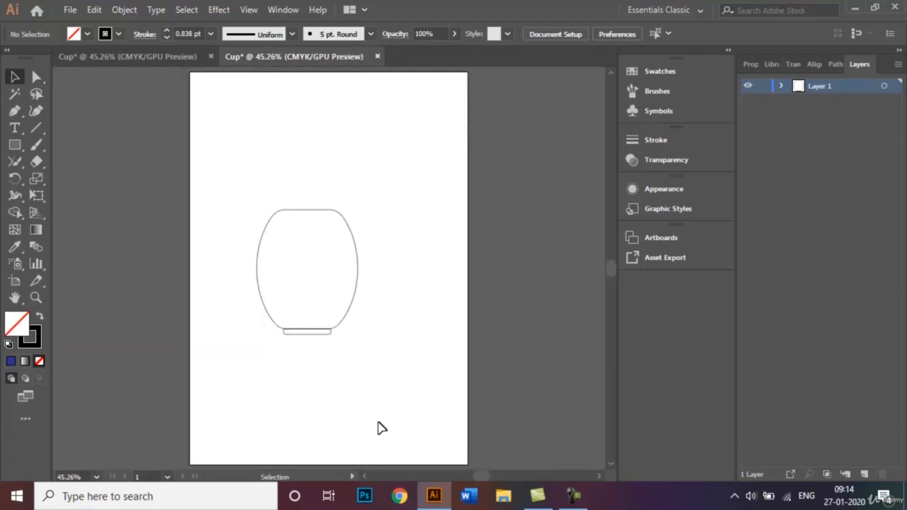
pyautogui.click(134, 58)
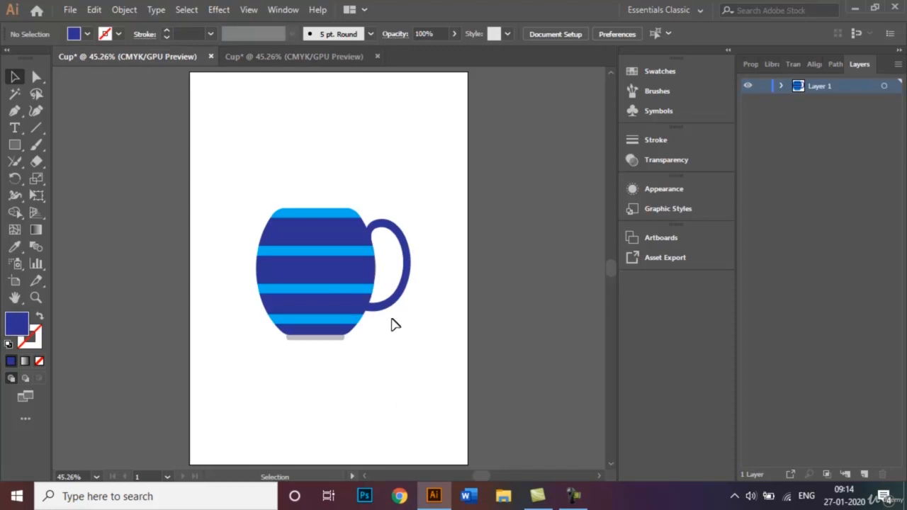
pyautogui.click(247, 56)
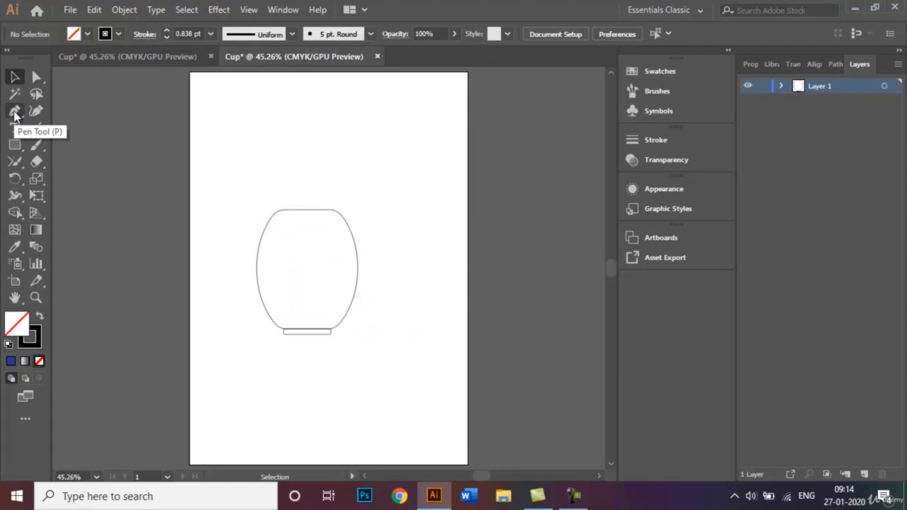
pyautogui.click(14, 151)
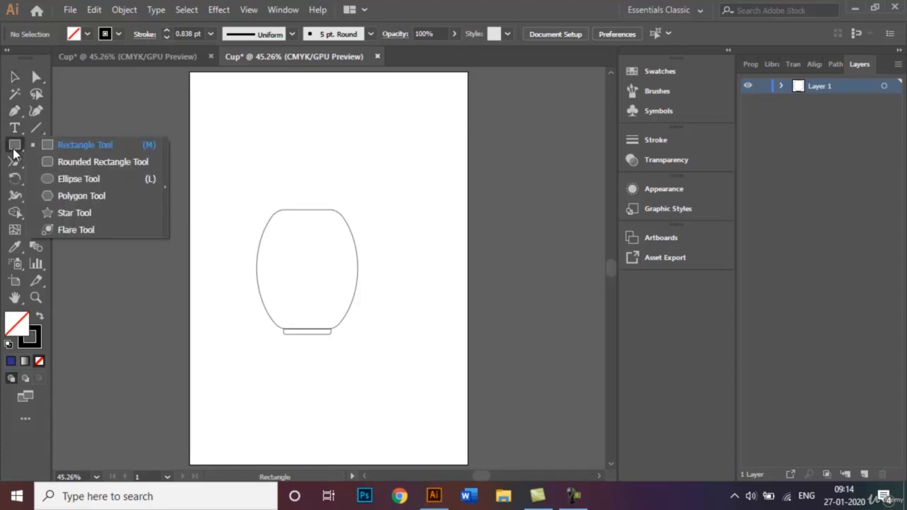
pyautogui.click(66, 180)
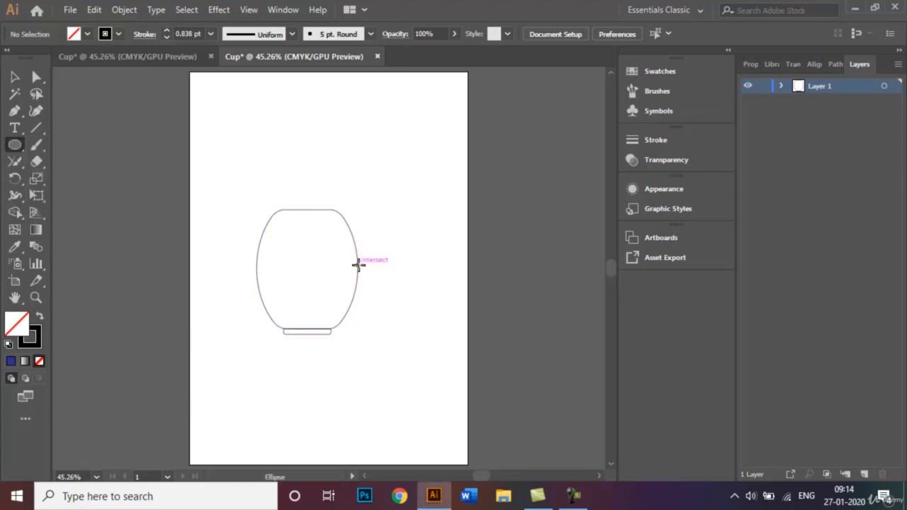
pyautogui.moveTo(357, 264); pyautogui.dragTo(364, 302)
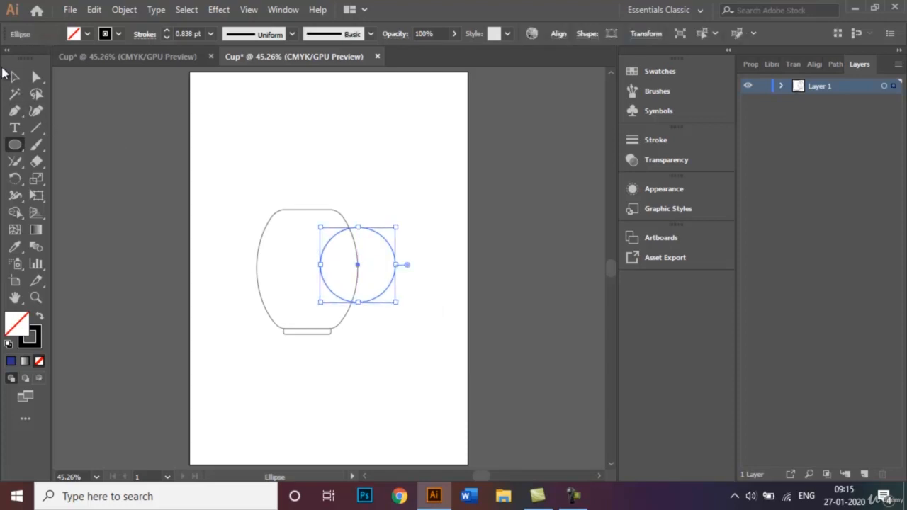
# Narrow the handle circle into an upright ellipse about 60% as wide and nudge it right until it is centred on the body's right edge
pyautogui.click(15, 76)
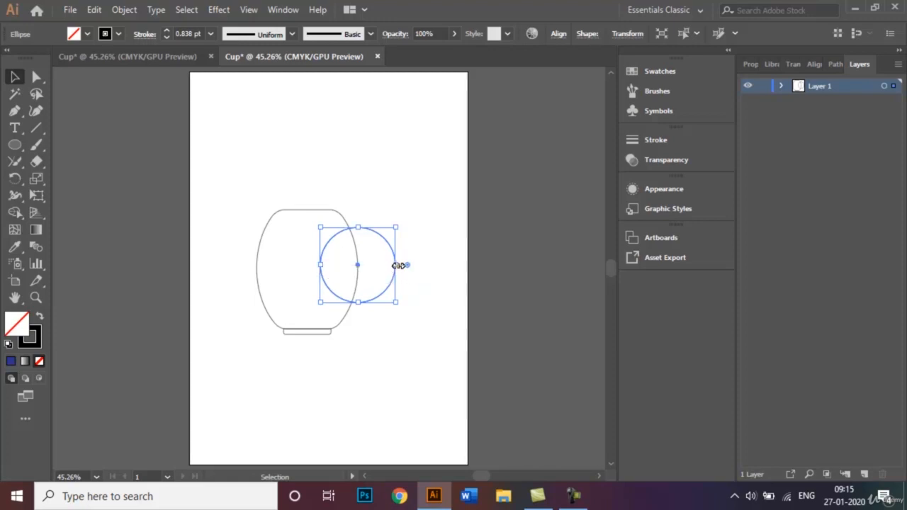
pyautogui.moveTo(395, 264); pyautogui.dragTo(365, 265)
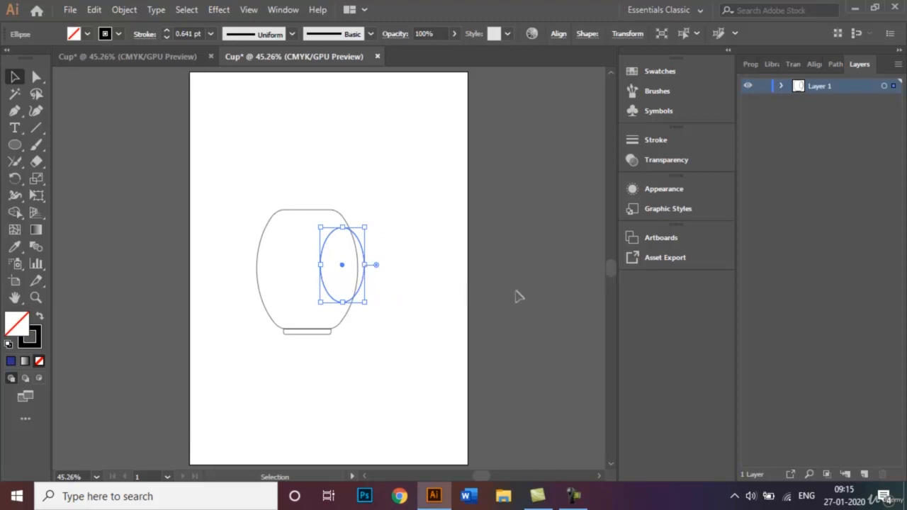
pyautogui.press('Right')
pyautogui.press('Right')
pyautogui.press('Right')
pyautogui.press('Right')
pyautogui.press('Right')
pyautogui.press('Right')
pyautogui.press('Right')
pyautogui.press('Right')
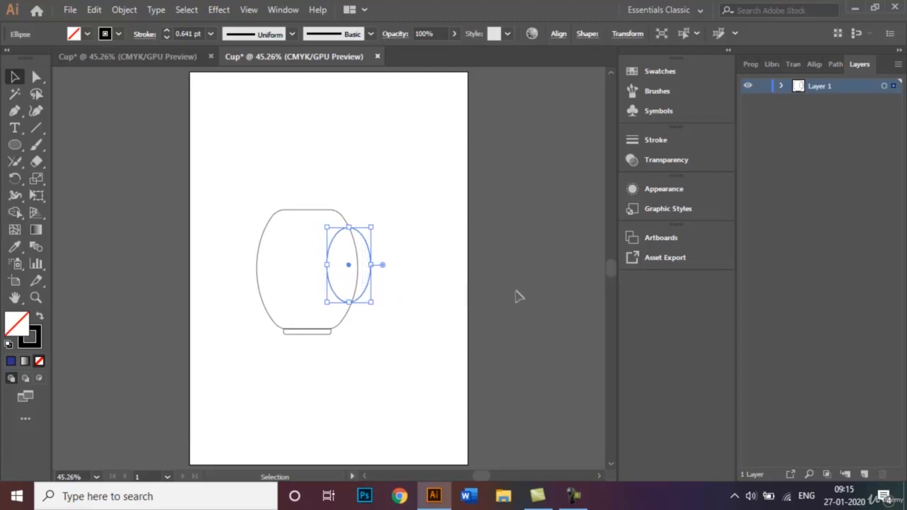
pyautogui.press('Right')
pyautogui.press('Right')
pyautogui.press('Right')
pyautogui.press('Right')
pyautogui.press('Right')
pyautogui.press('Right')
pyautogui.press('Right')
pyautogui.press('Right')
pyautogui.press('Right')
pyautogui.press('Right')
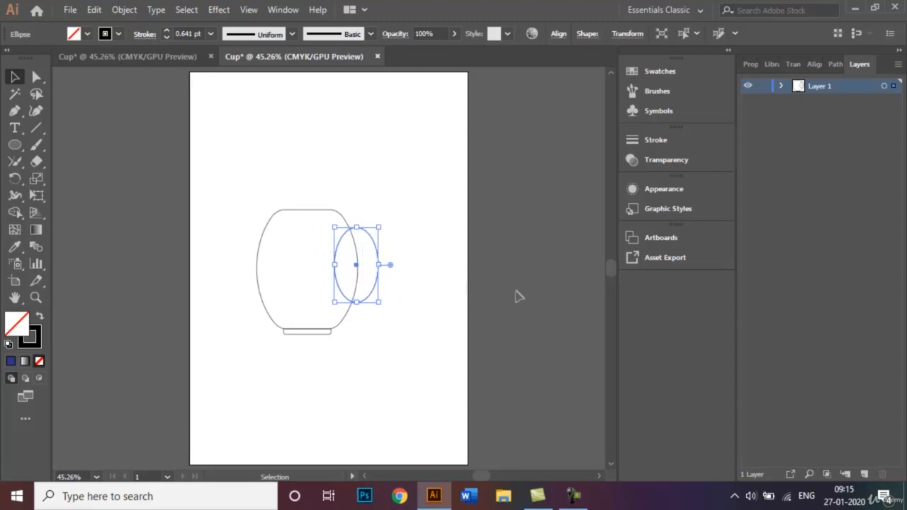
pyautogui.press('Right')
pyautogui.press('Right')
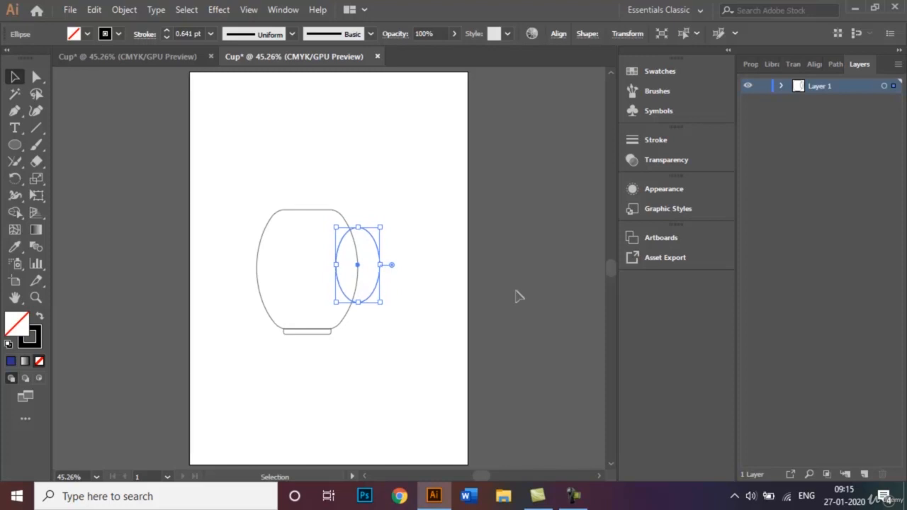
pyautogui.click(436, 283)
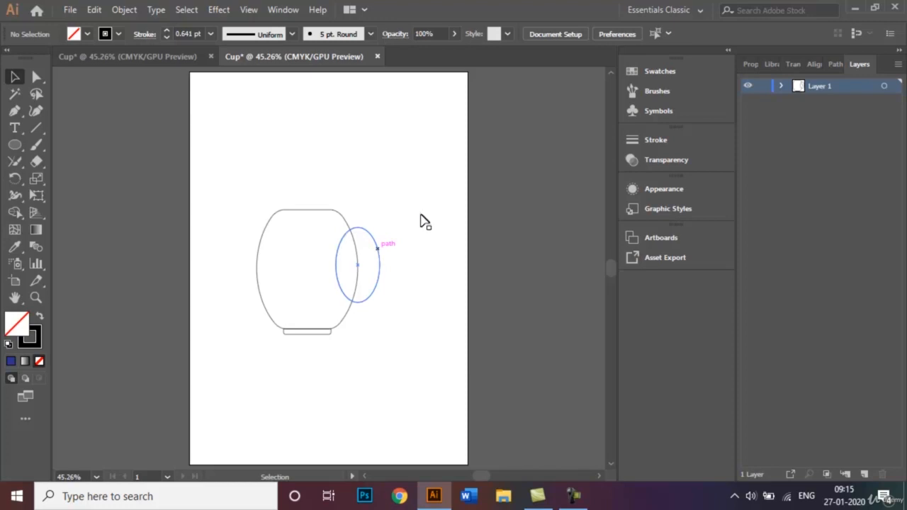
# Start an Offset Path on the handle ellipse with a 3 mm outward offset and turn on the preview
pyautogui.click(337, 232)
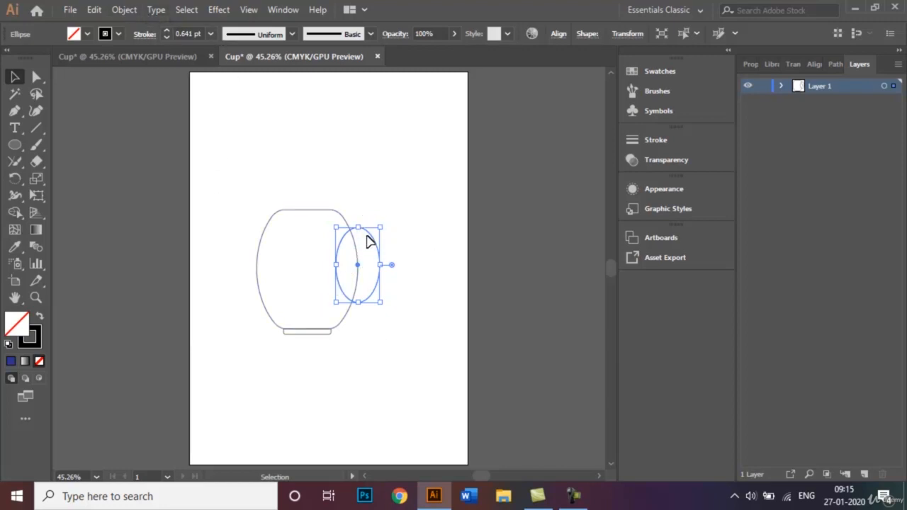
pyautogui.click(126, 12)
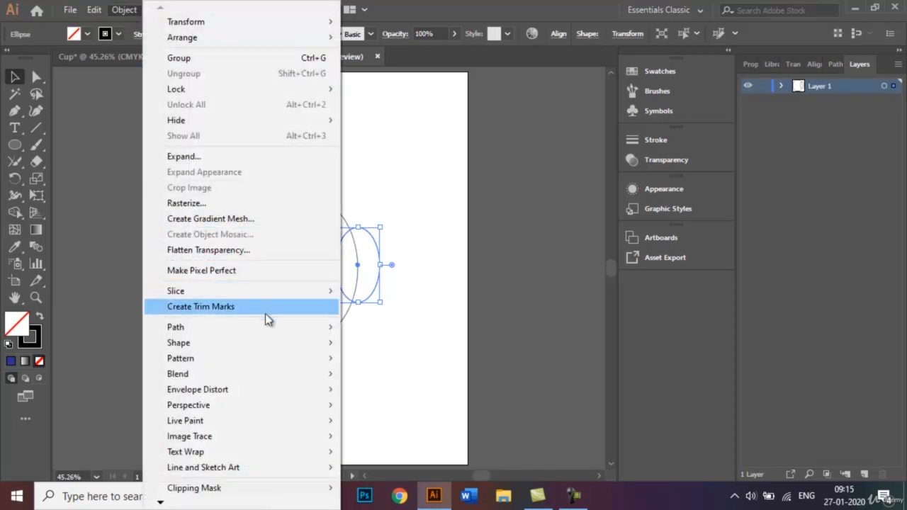
pyautogui.moveTo(272, 326)
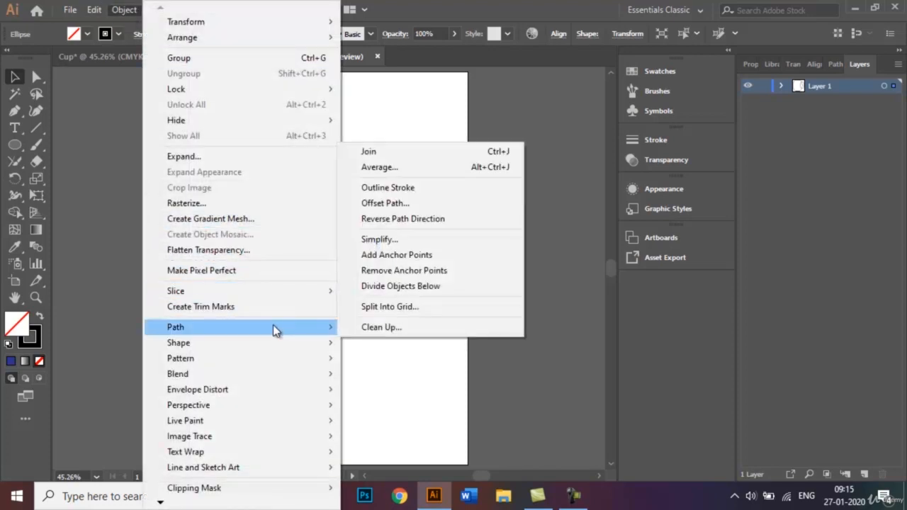
pyautogui.click(461, 204)
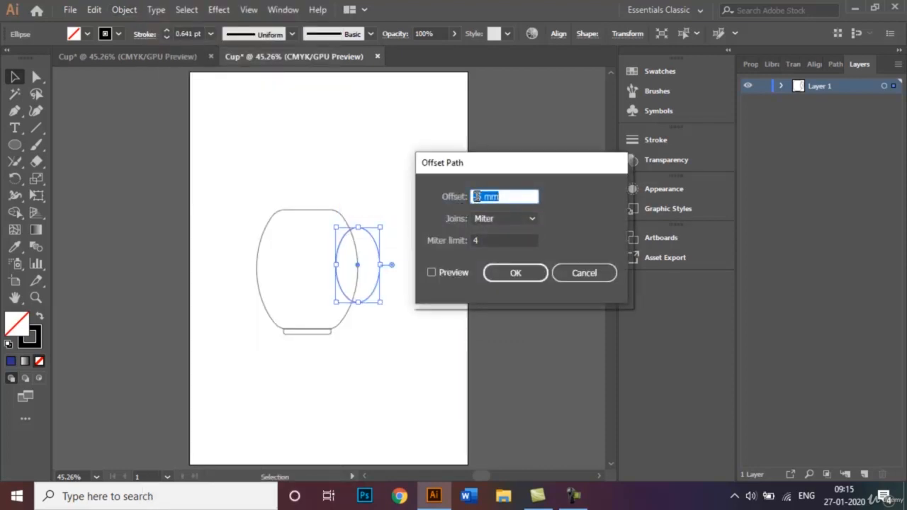
pyautogui.click(474, 199)
pyautogui.write('-')
pyautogui.press('BackSpace')
pyautogui.write('3')
pyautogui.click(431, 273)
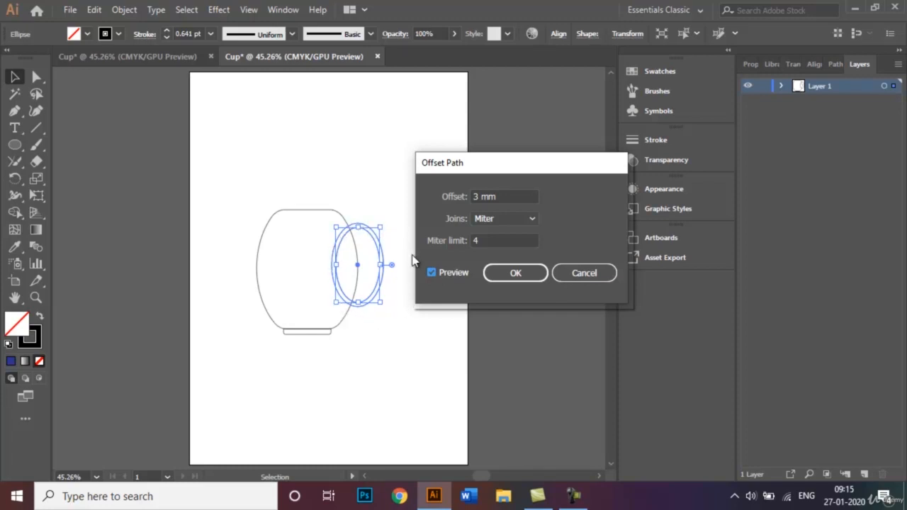
# Try a 5 mm offset for the handle ellipse and refresh the preview
pyautogui.click(479, 197)
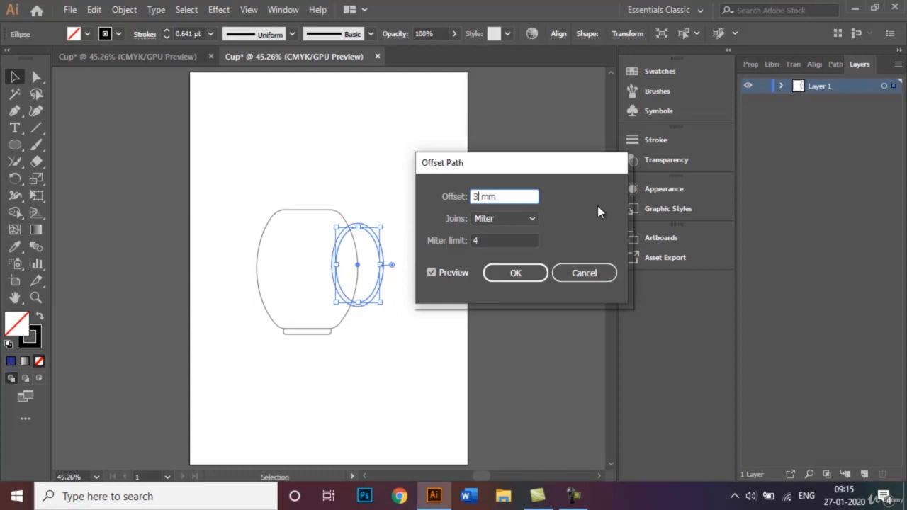
pyautogui.press('BackSpace')
pyautogui.write('5')
pyautogui.click(431, 272)
pyautogui.click(430, 272)
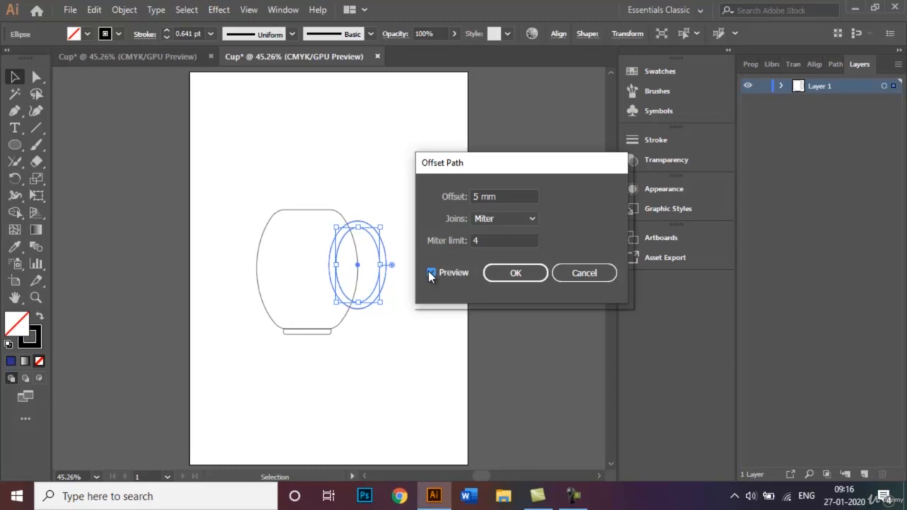
# Set the handle ellipse's offset to 5.5 mm with miter joins, check the preview, apply it and deselect
pyautogui.click(478, 197)
pyautogui.rightClick(479, 196)
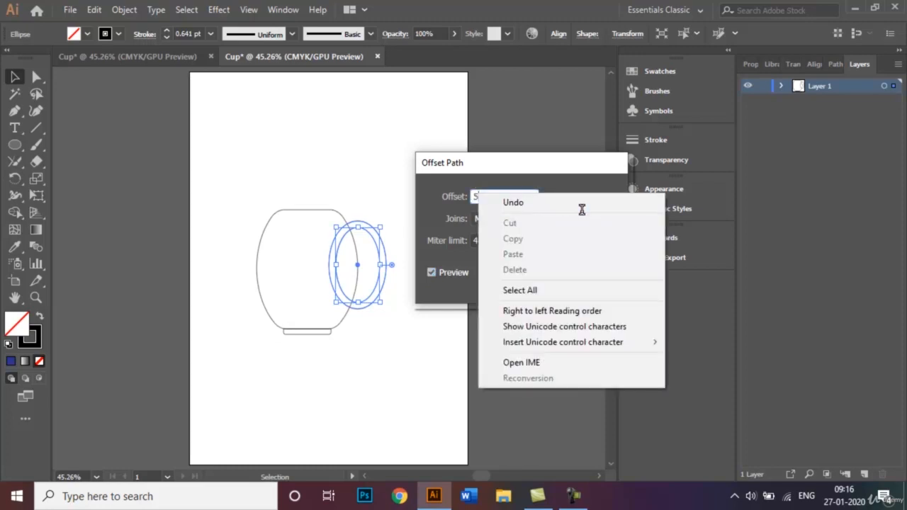
pyautogui.click(476, 196)
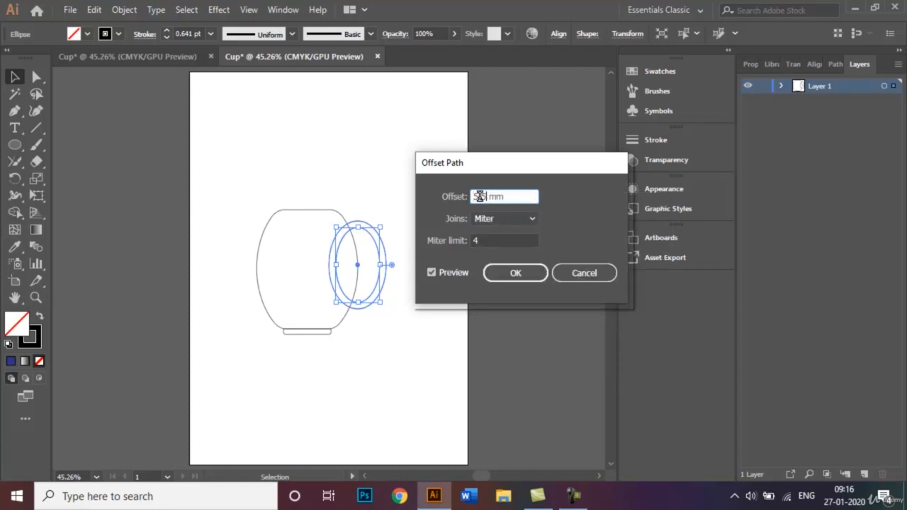
pyautogui.click(432, 274)
pyautogui.click(432, 274)
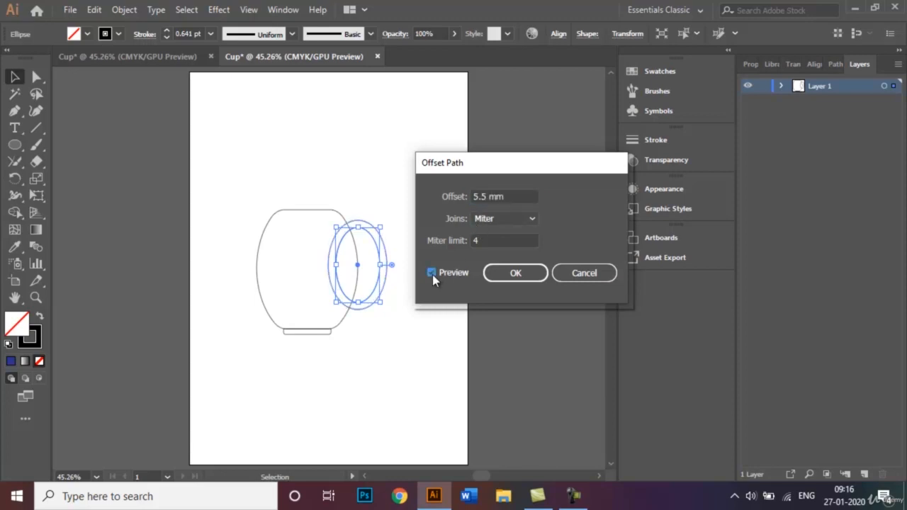
pyautogui.click(496, 281)
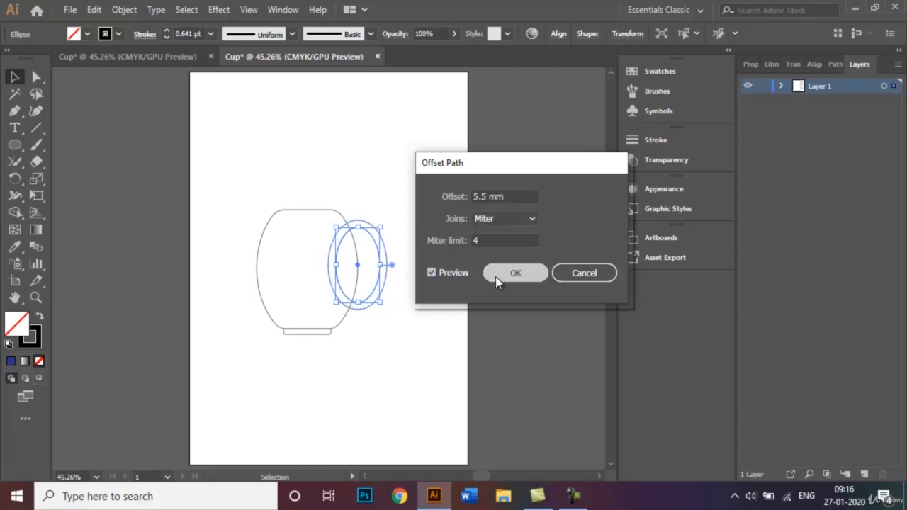
pyautogui.click(435, 201)
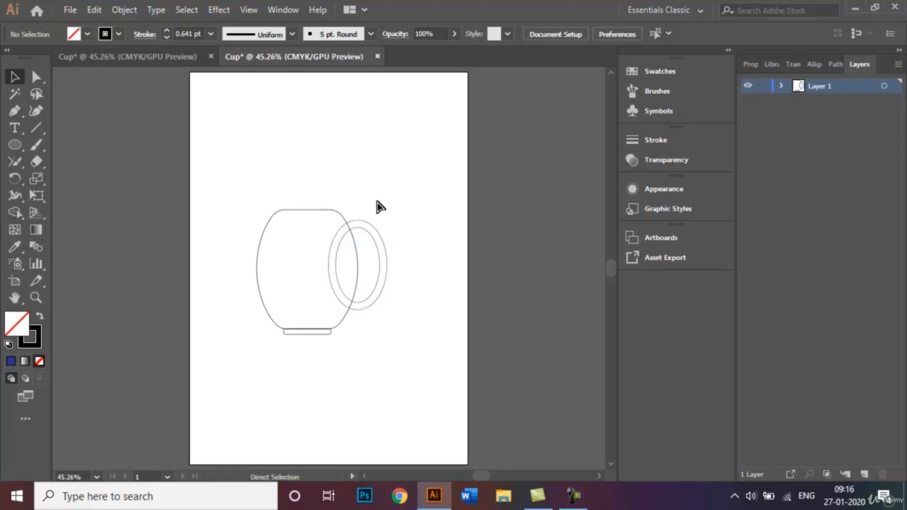
# Select all the mug shapes, remove the handle ellipse regions inside the cup body with Shape Builder, and deselect
pyautogui.hotkey('ctrl', '=')
pyautogui.hotkey('ctrl', '=')
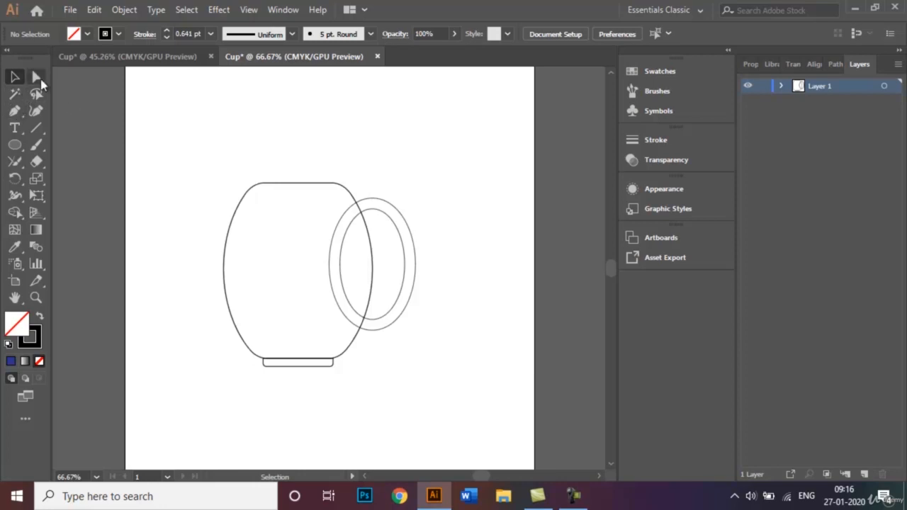
pyautogui.moveTo(287, 149); pyautogui.dragTo(449, 376)
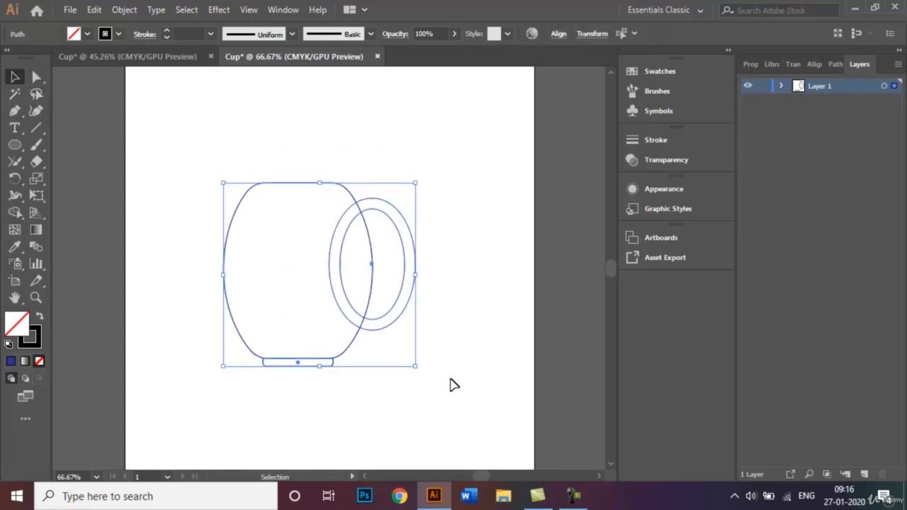
pyautogui.click(14, 212)
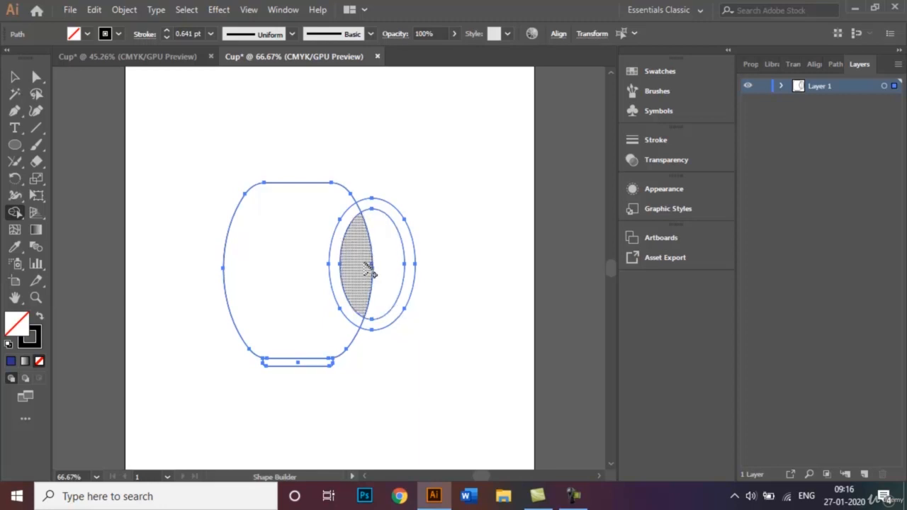
pyautogui.moveTo(348, 236); pyautogui.dragTo(338, 229)
pyautogui.keyDown('alt'); pyautogui.click(338, 229); pyautogui.keyUp('alt')
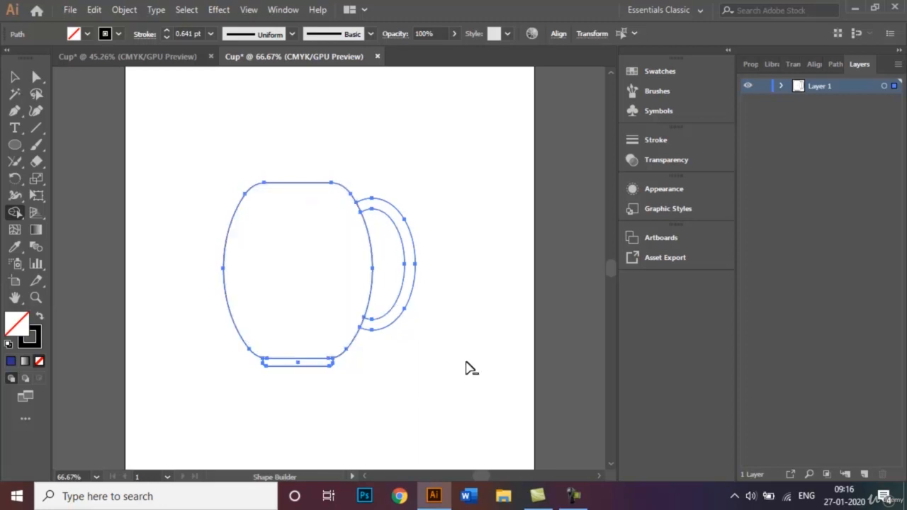
pyautogui.click(15, 77)
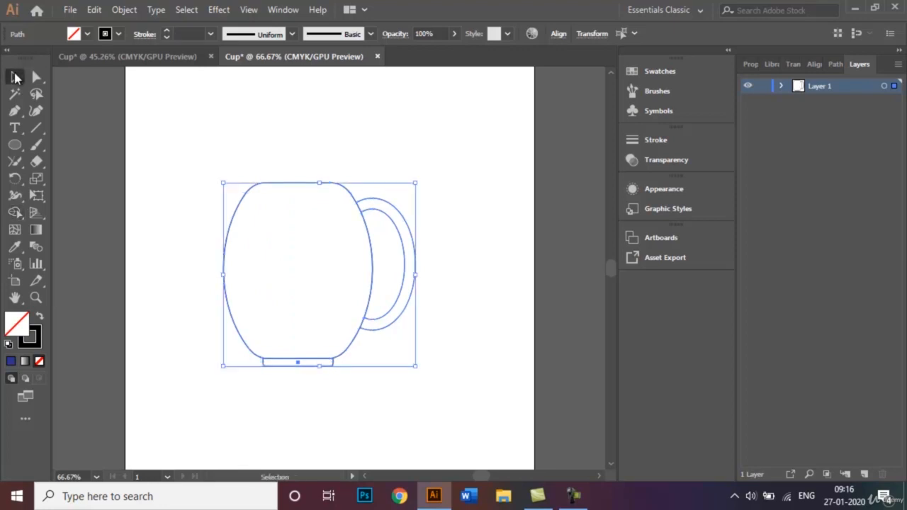
pyautogui.click(471, 210)
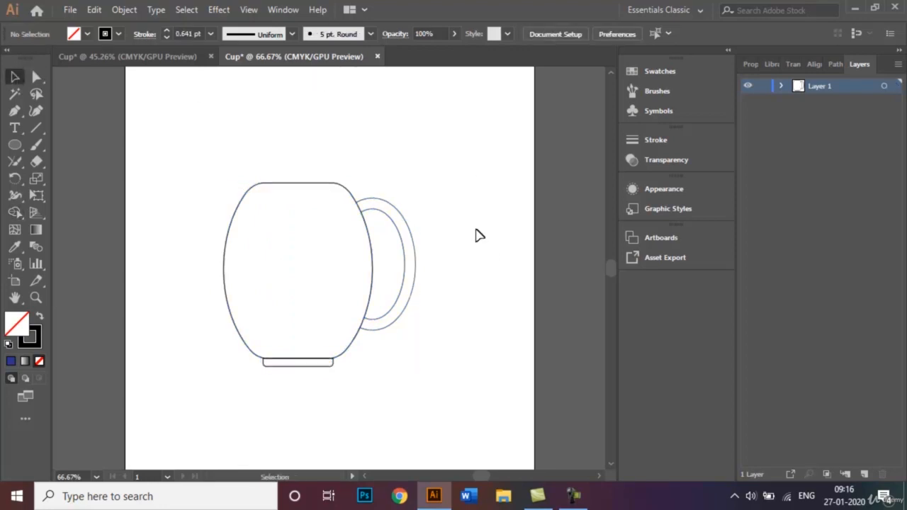
# Close the handle's upper end with the Pen tool by joining its outer and inner curve endpoints along the body's edge
pyautogui.hotkey('ctrl', '1')
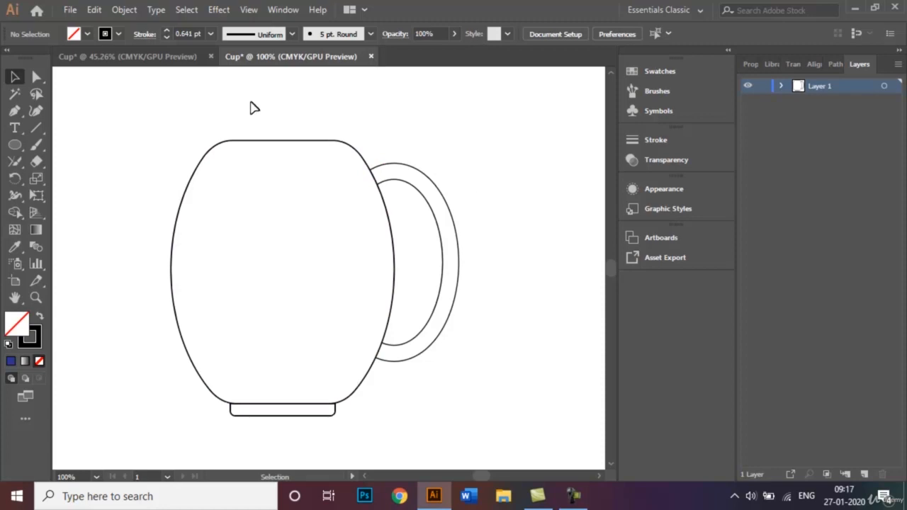
pyautogui.click(15, 113)
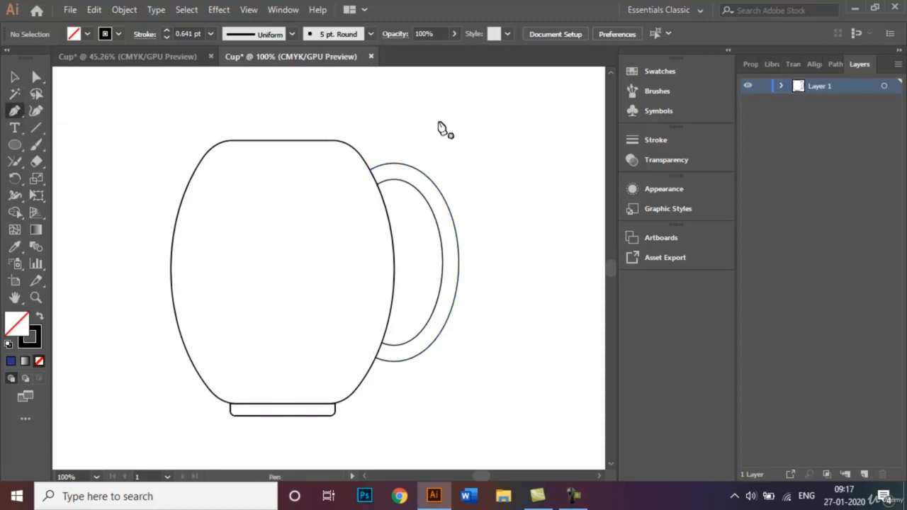
pyautogui.hotkey('ctrl', '+')
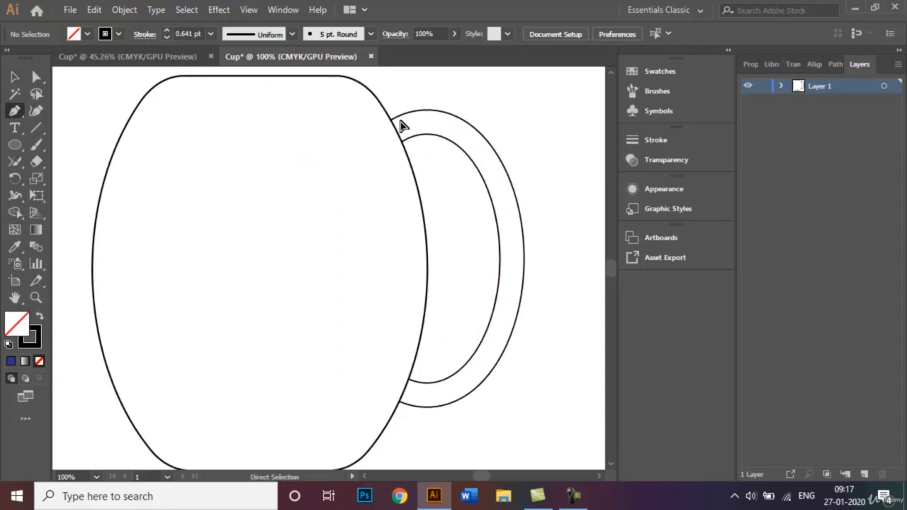
pyautogui.hotkey('ctrl', '+')
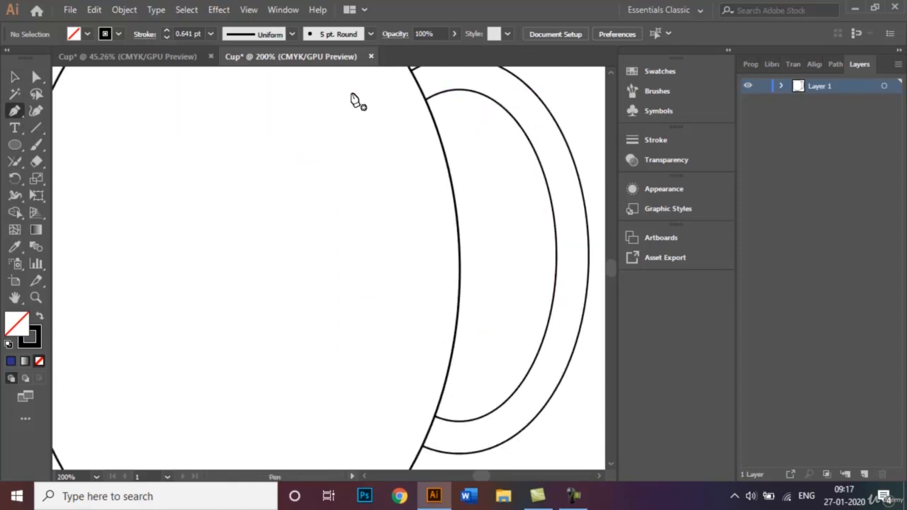
pyautogui.click(611, 74)
pyautogui.click(609, 74)
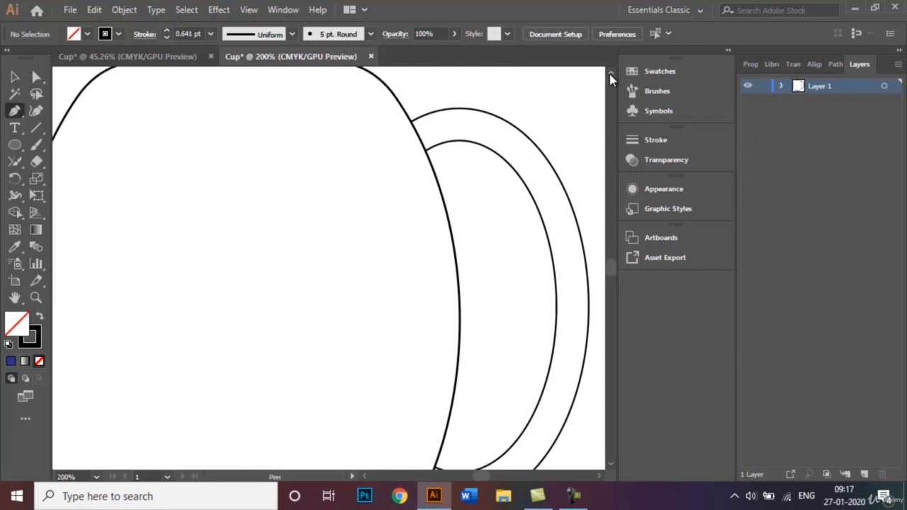
pyautogui.click(410, 125)
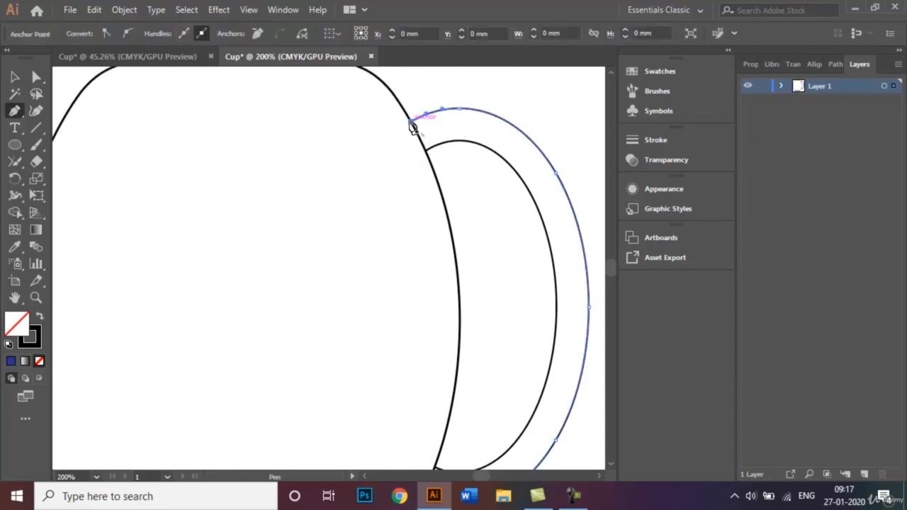
pyautogui.click(426, 151)
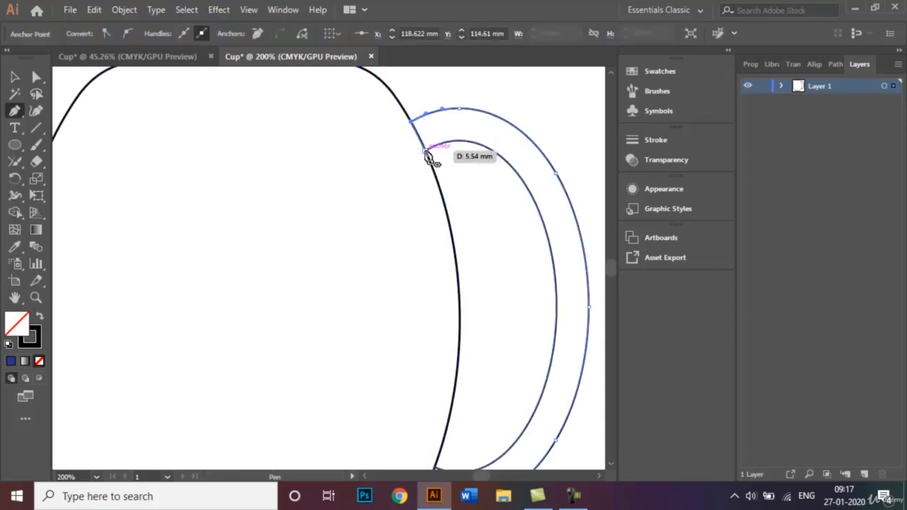
pyautogui.click(428, 157)
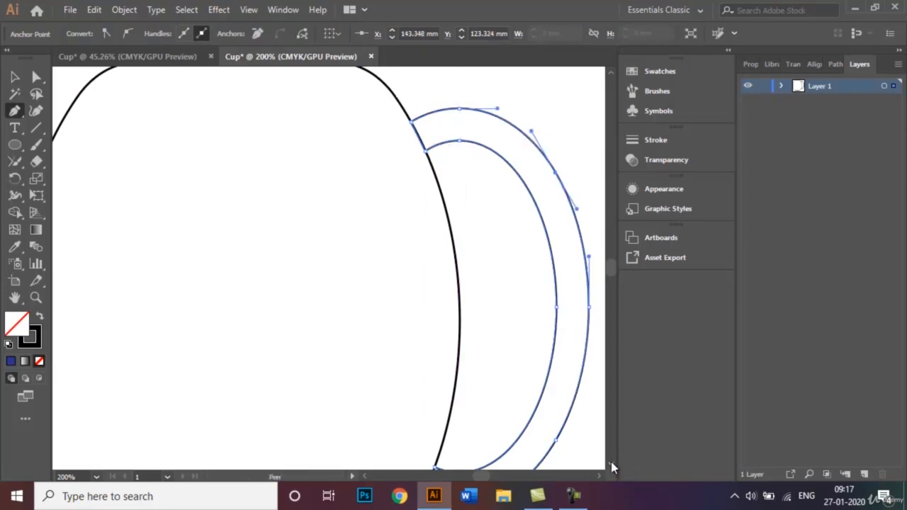
# Join the outer and inner curve endpoints at the handle's lower end to close the outline, and deselect it
pyautogui.scroll(-3, 611, 277)
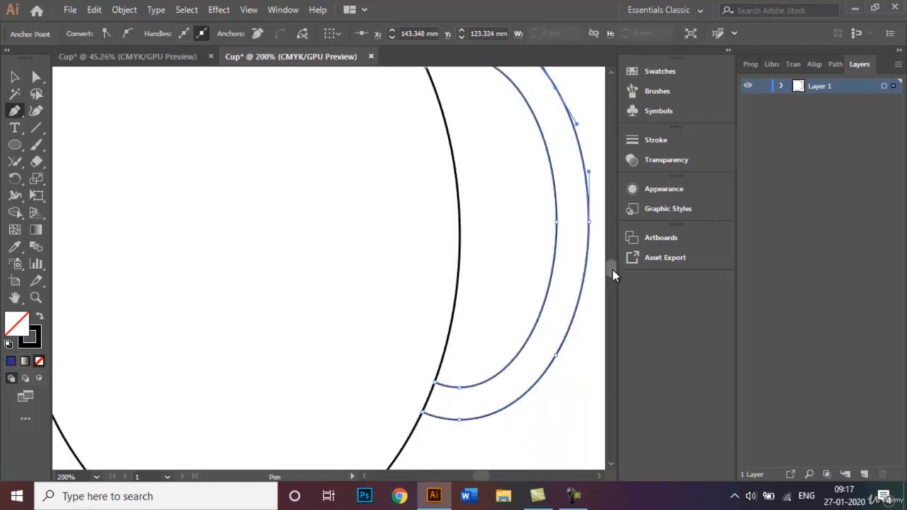
pyautogui.click(422, 415)
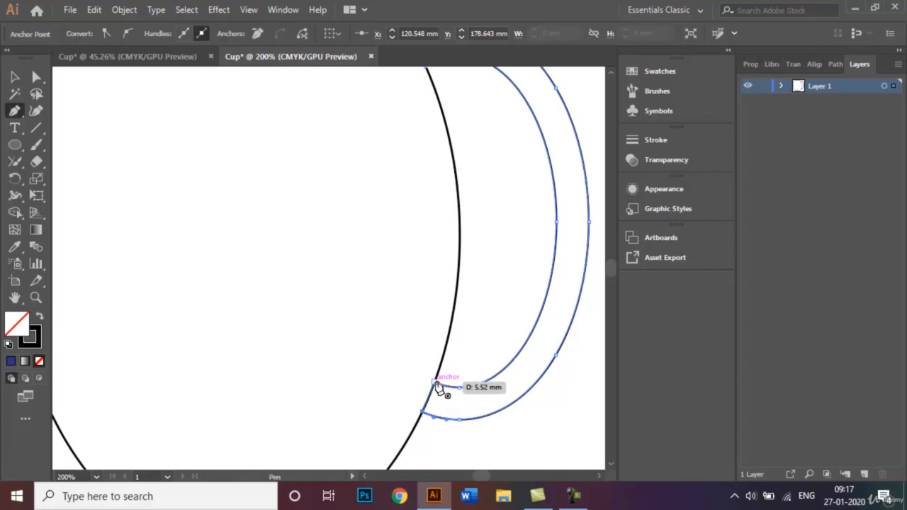
pyautogui.click(435, 383)
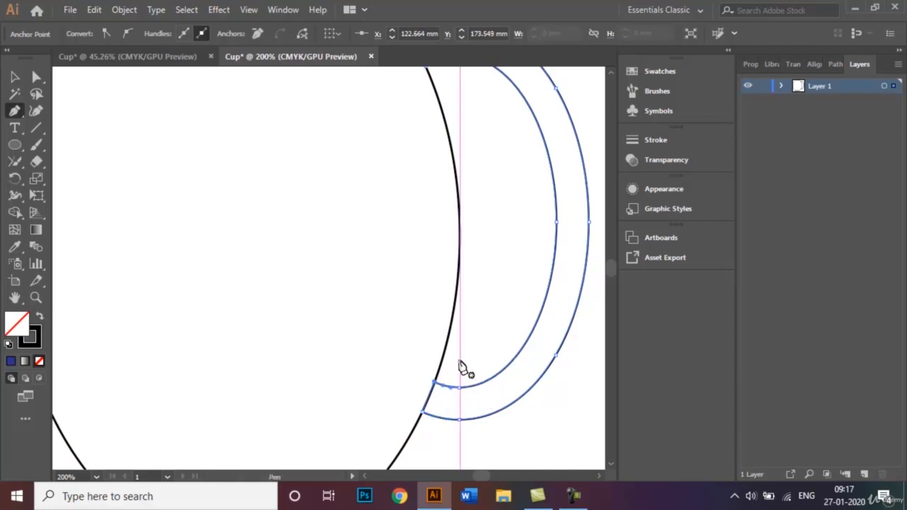
pyautogui.press('v')
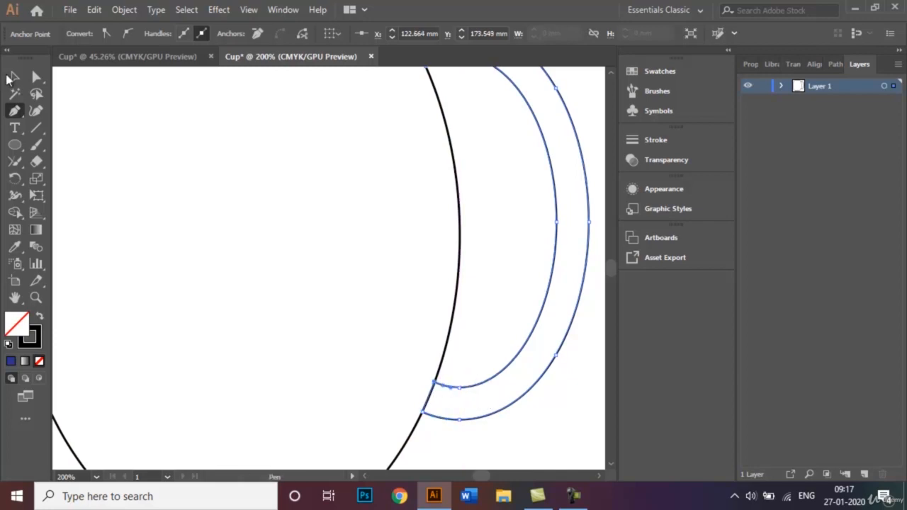
pyautogui.click(537, 460)
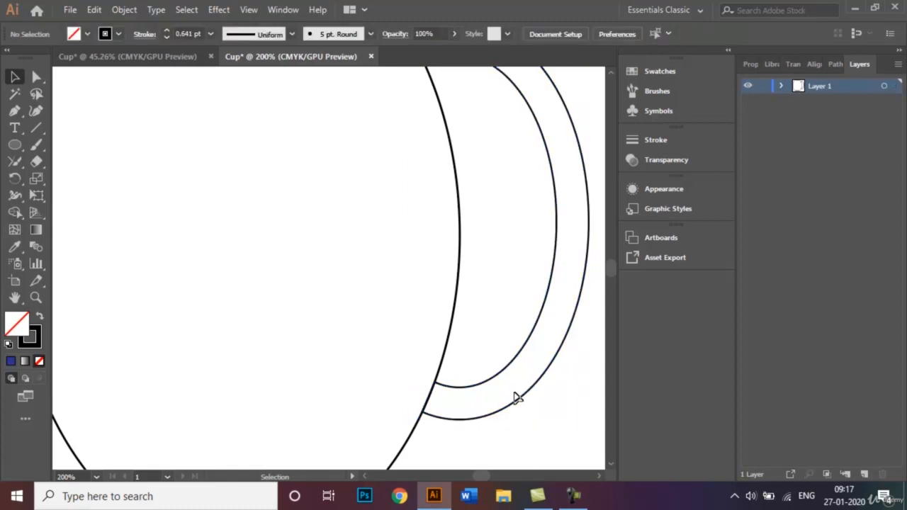
# Slightly round the handle's lower inner corner where it meets the cup body and deselect it
pyautogui.click(493, 385)
pyautogui.click(36, 76)
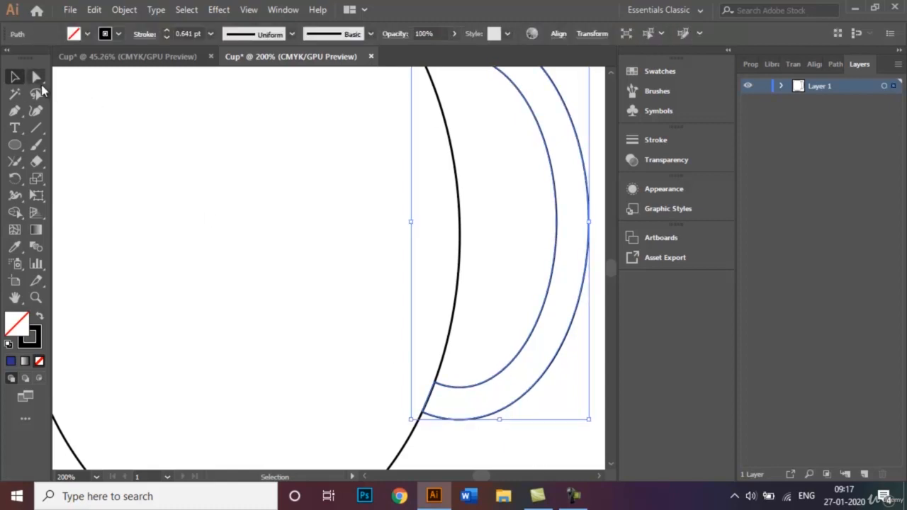
pyautogui.click(435, 384)
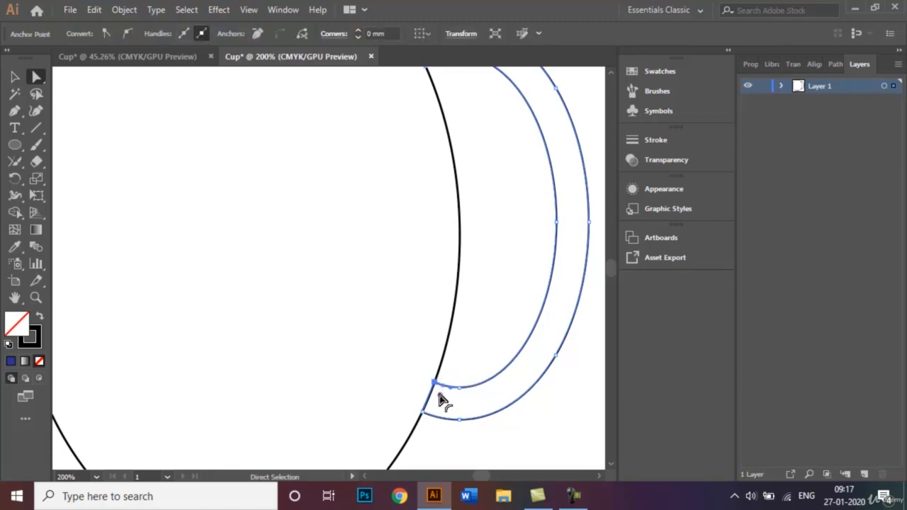
pyautogui.moveTo(439, 395); pyautogui.dragTo(440, 396)
pyautogui.click(465, 445)
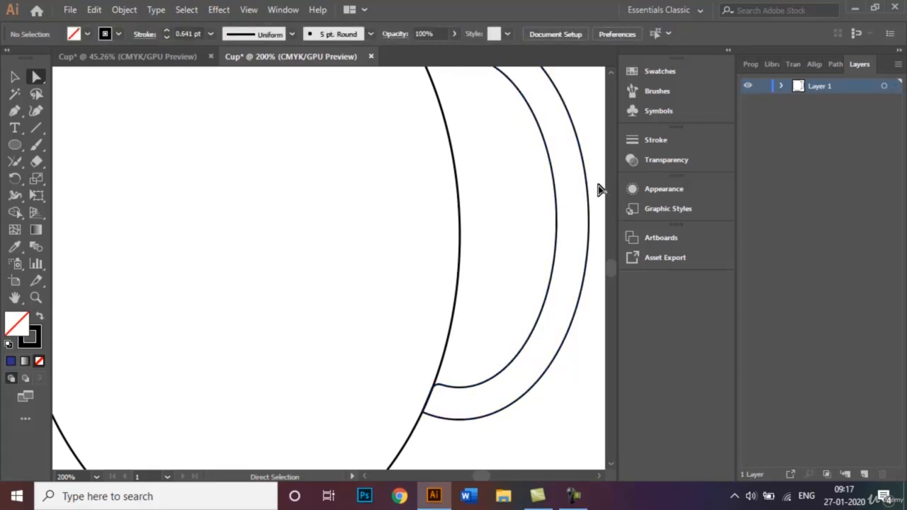
pyautogui.scroll(5, 611, 70)
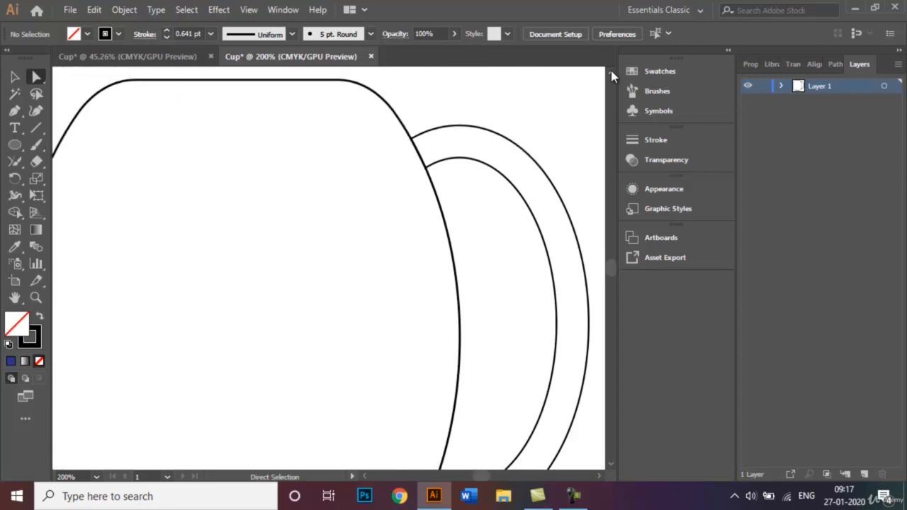
# Slightly round the handle's upper inner corner where it meets the cup body and deselect it
pyautogui.click(427, 170)
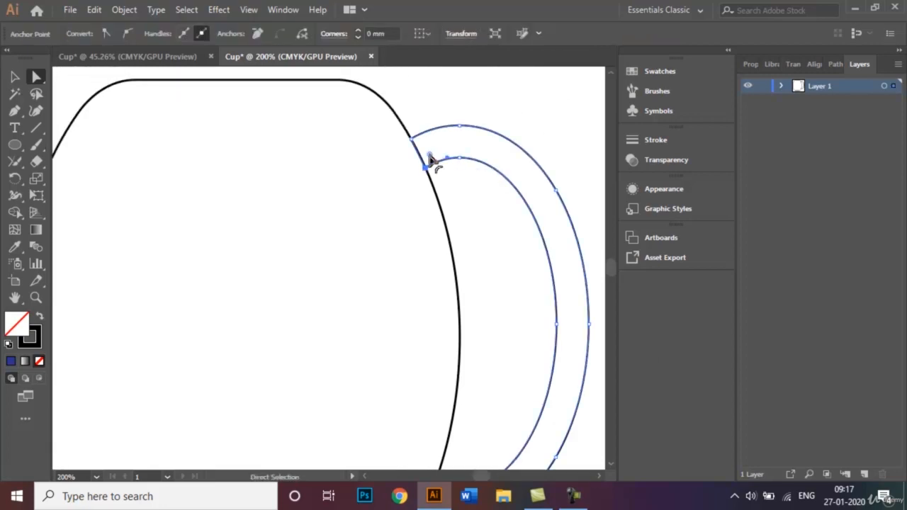
pyautogui.moveTo(428, 156); pyautogui.dragTo(428, 157)
pyautogui.click(475, 108)
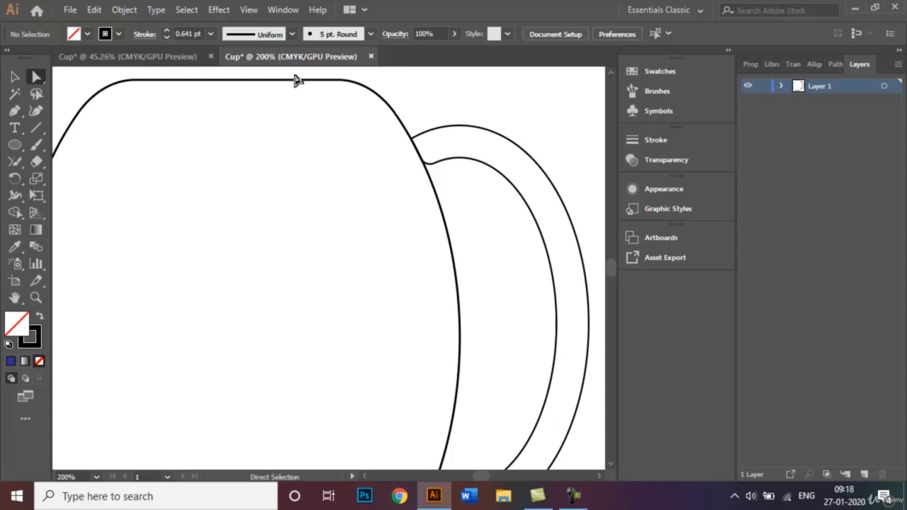
pyautogui.click(17, 78)
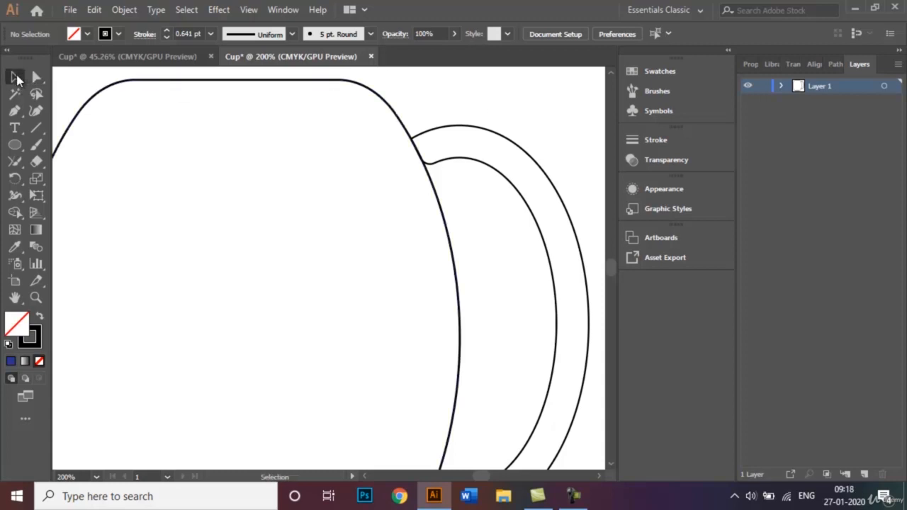
pyautogui.hotkey('ctrl', '0')
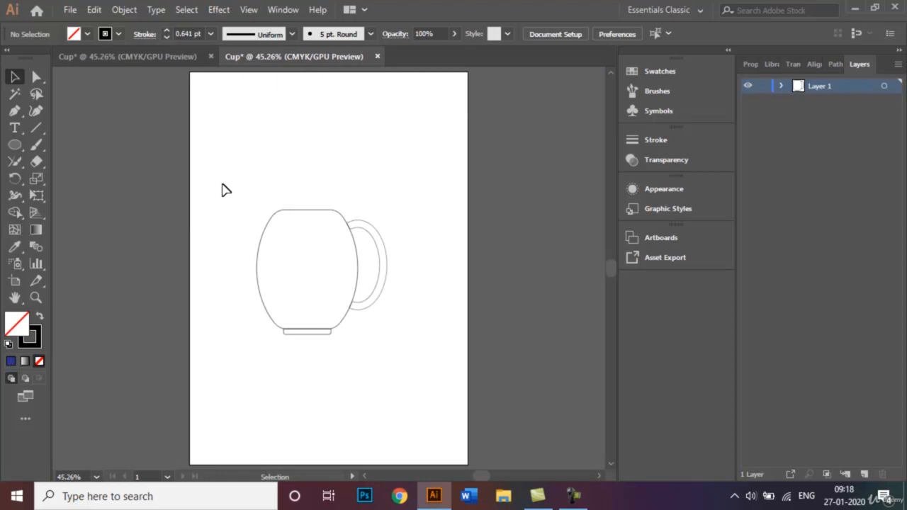
# Check the finished reference mug and draw a thin horizontal rectangle as wide as the cup body across its top edge
pyautogui.click(117, 56)
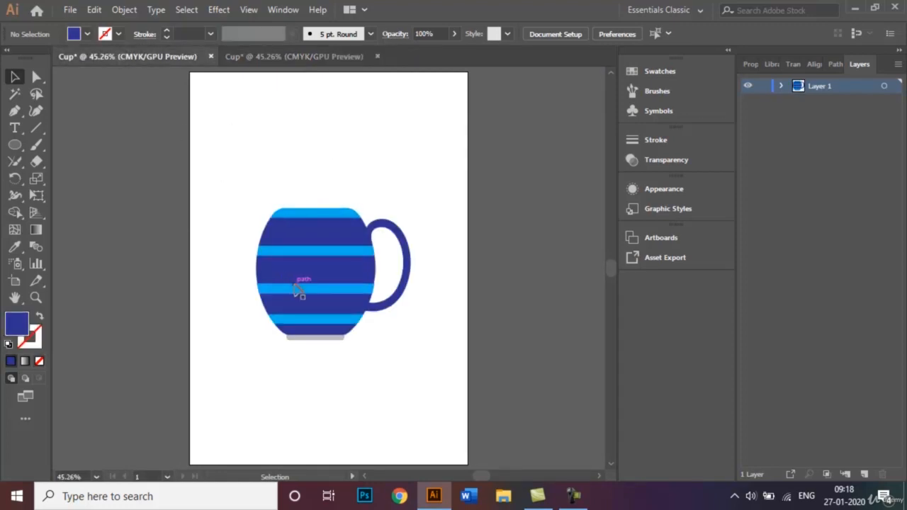
pyautogui.click(283, 58)
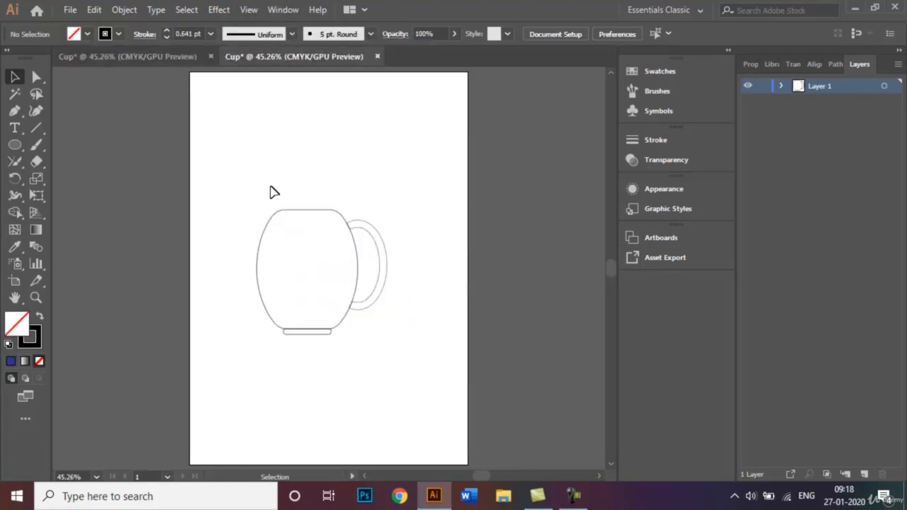
pyautogui.click(17, 146)
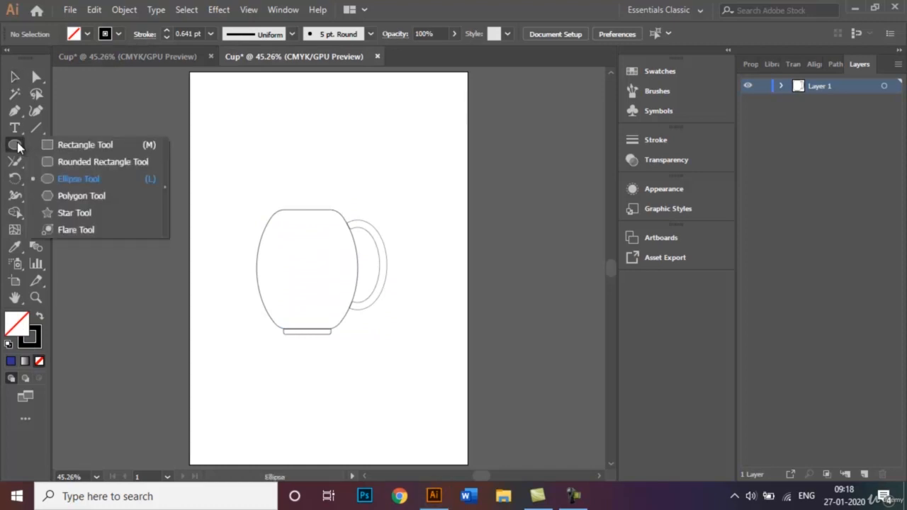
pyautogui.click(69, 146)
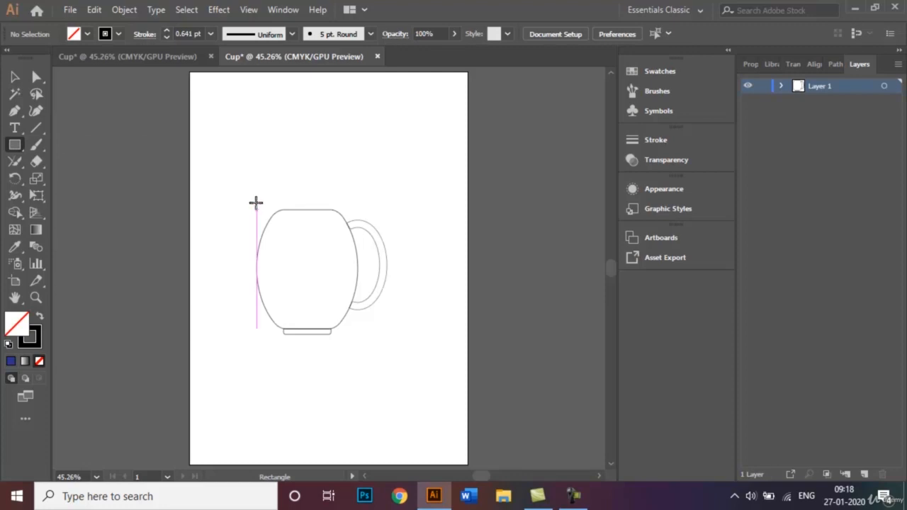
pyautogui.moveTo(255, 202); pyautogui.dragTo(326, 210)
pyautogui.moveTo(350, 211)
pyautogui.mouseDown()
pyautogui.moveTo(352, 220)
pyautogui.moveTo(357, 215)
pyautogui.mouseUp()
pyautogui.click(15, 77)
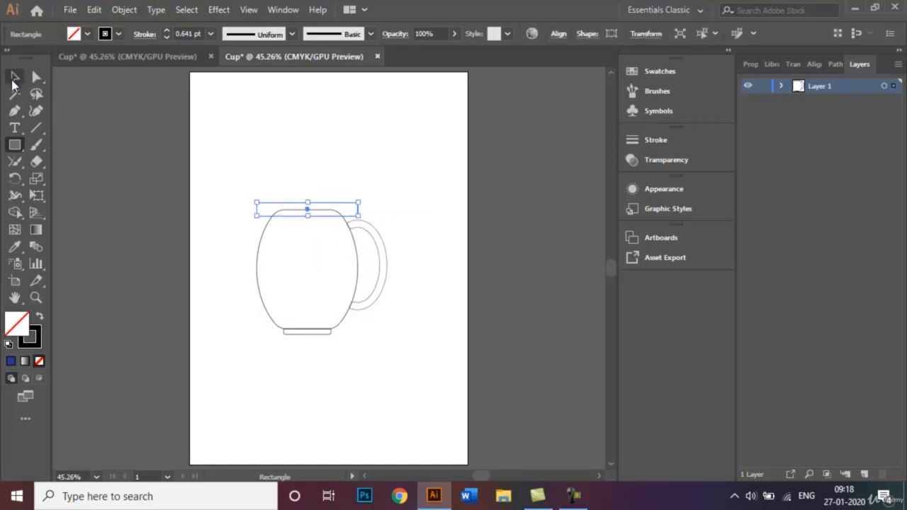
# Shorten the rectangle from above so its upper side aligns with the cup's top edge, and deselect it
pyautogui.hotkey('ctrl', '+')
pyautogui.hotkey('ctrl', '+')
pyautogui.hotkey('ctrl', '+')
pyautogui.hotkey('ctrl', '+')
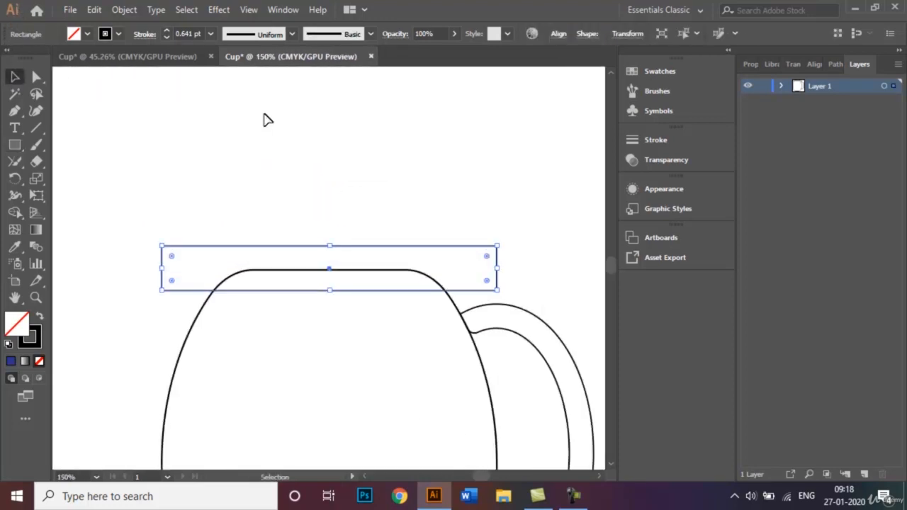
pyautogui.hotkey('ctrl', '-')
pyautogui.hotkey('ctrl', '-')
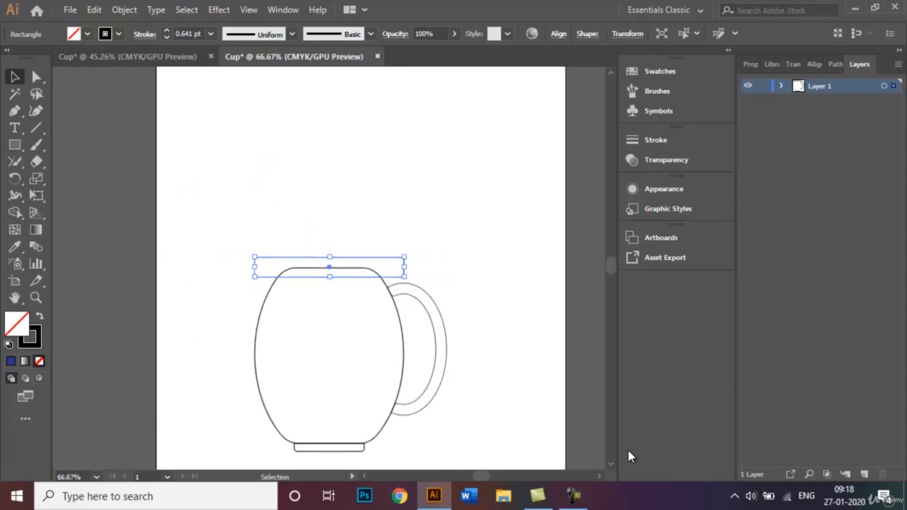
pyautogui.moveTo(330, 257); pyautogui.dragTo(331, 268)
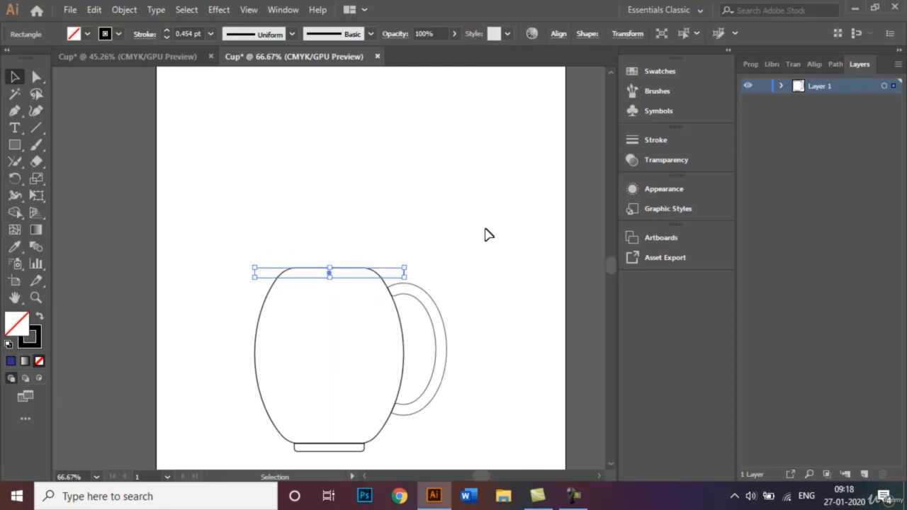
pyautogui.click(453, 243)
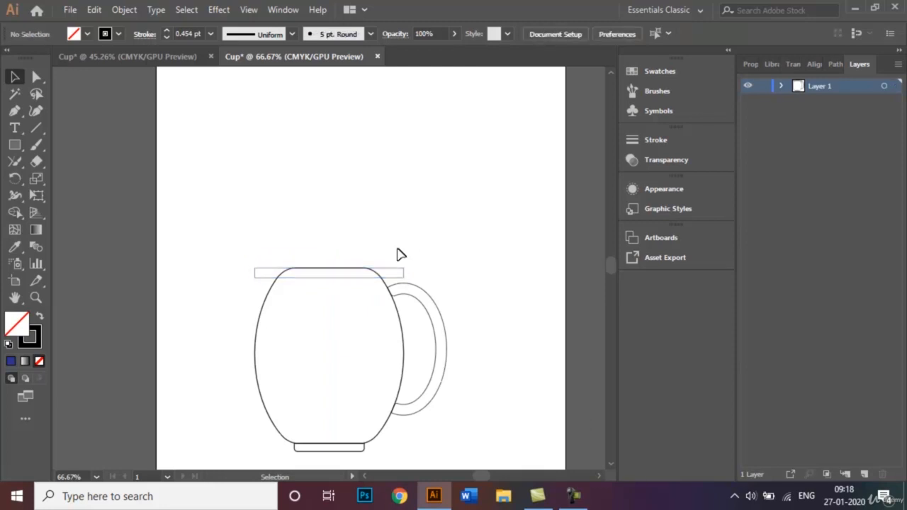
# Copy the top rectangle four times down the cup body at roughly even spacing, with the lowest copy just above the base
pyautogui.click(400, 272)
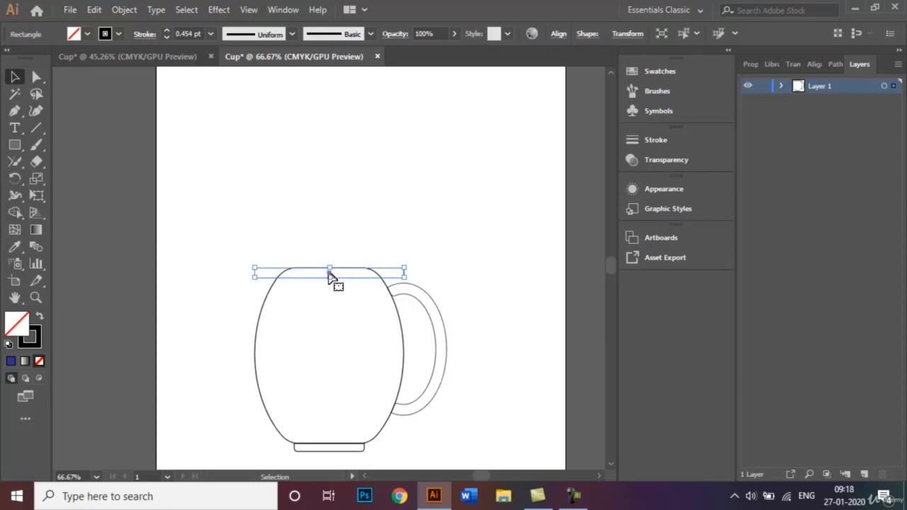
pyautogui.moveTo(329, 274); pyautogui.dragTo(338, 403)
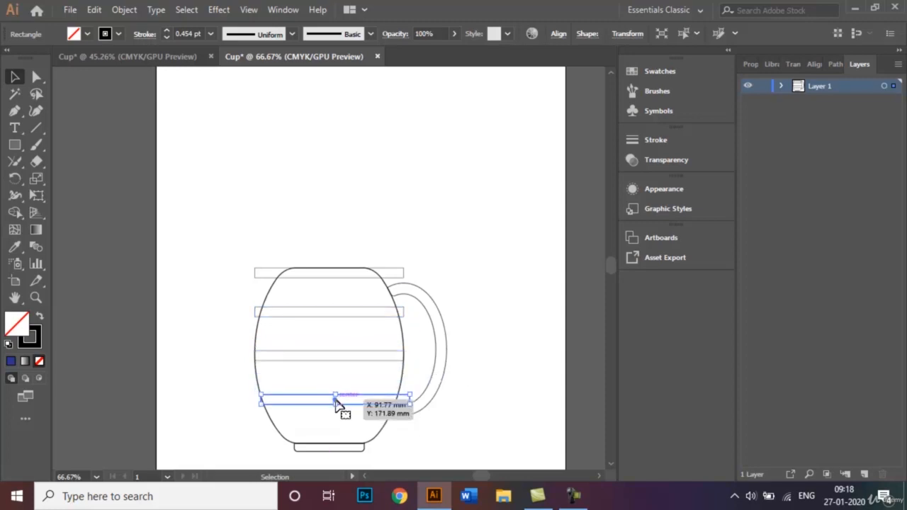
pyautogui.hotkey('ctrl', 'z')
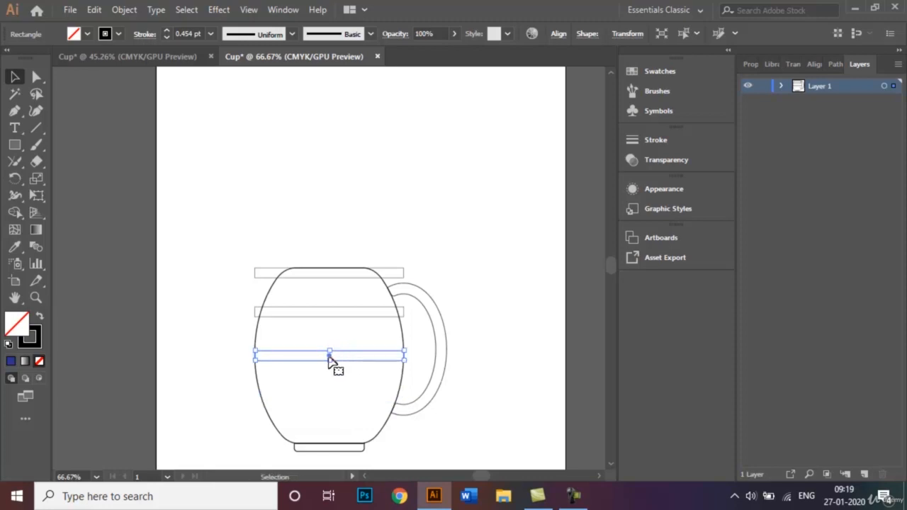
pyautogui.moveTo(330, 358); pyautogui.dragTo(337, 441)
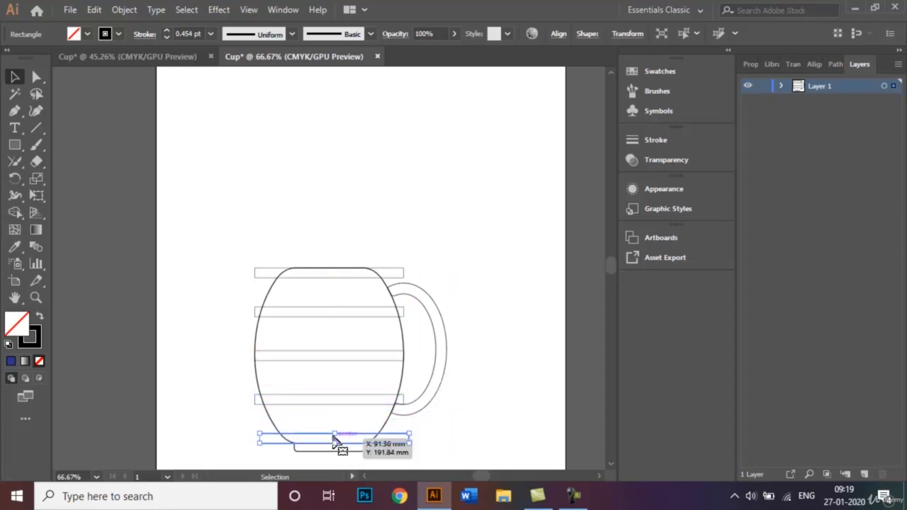
pyautogui.click(449, 468)
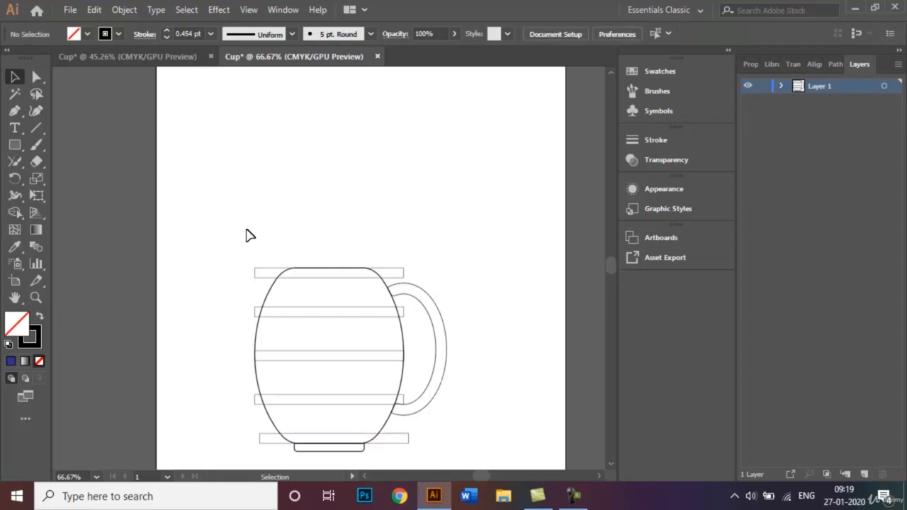
# Select all the mug shapes, remove the rectangle ends outside the cup body with Shape Builder, and deselect
pyautogui.moveTo(248, 235); pyautogui.dragTo(446, 457)
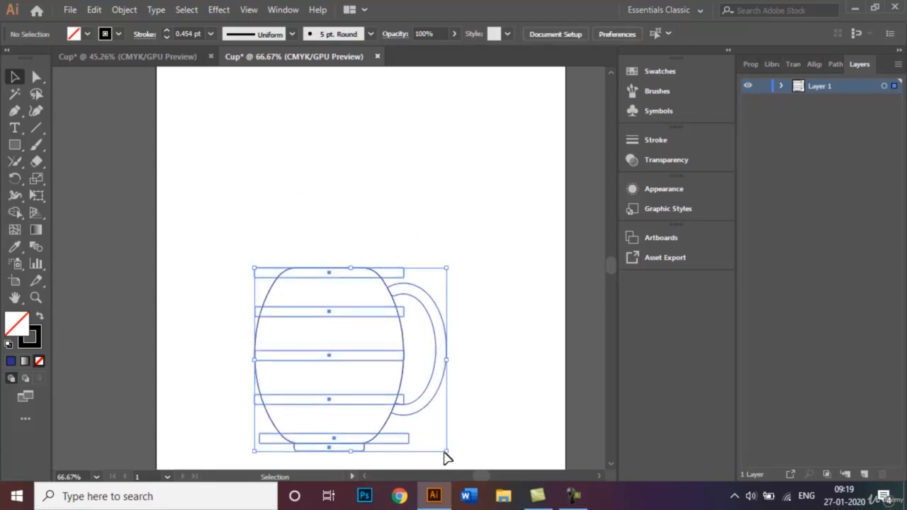
pyautogui.click(16, 213)
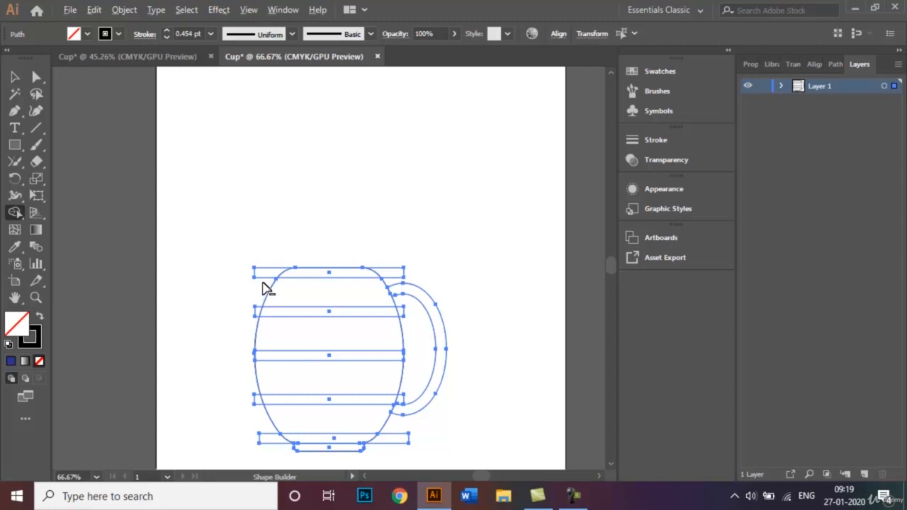
pyautogui.moveTo(266, 289)
pyautogui.mouseDown()
pyautogui.moveTo(269, 247)
pyautogui.moveTo(344, 273)
pyautogui.mouseUp()
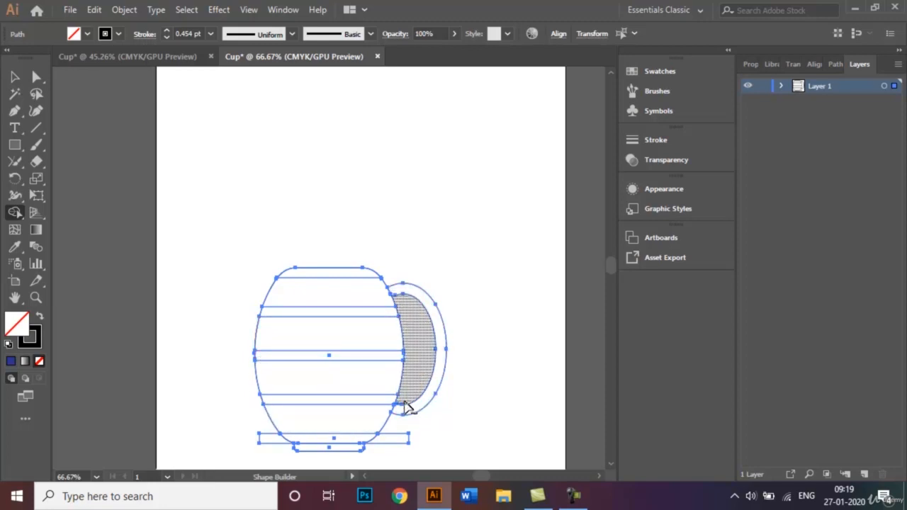
pyautogui.keyDown('alt'); pyautogui.click(407, 438); pyautogui.keyUp('alt')
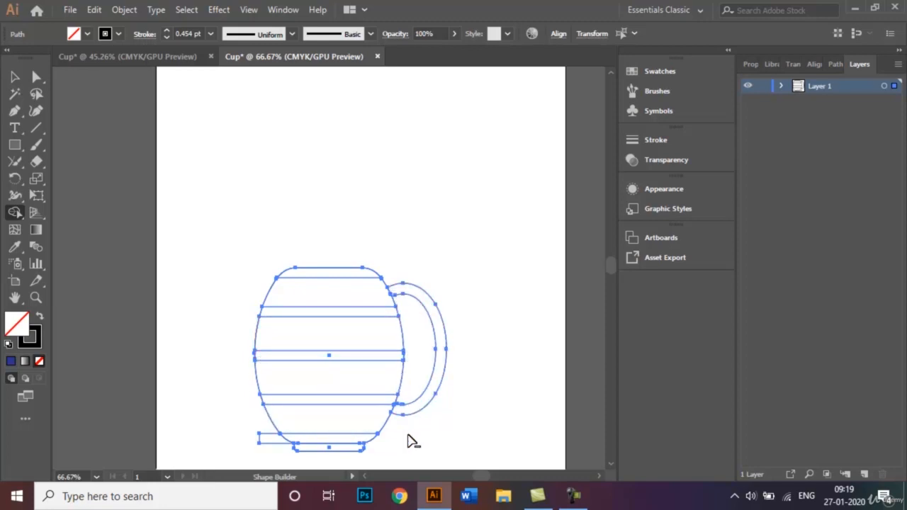
pyautogui.keyDown('alt'); pyautogui.click(263, 443); pyautogui.keyUp('alt')
pyautogui.click(15, 77)
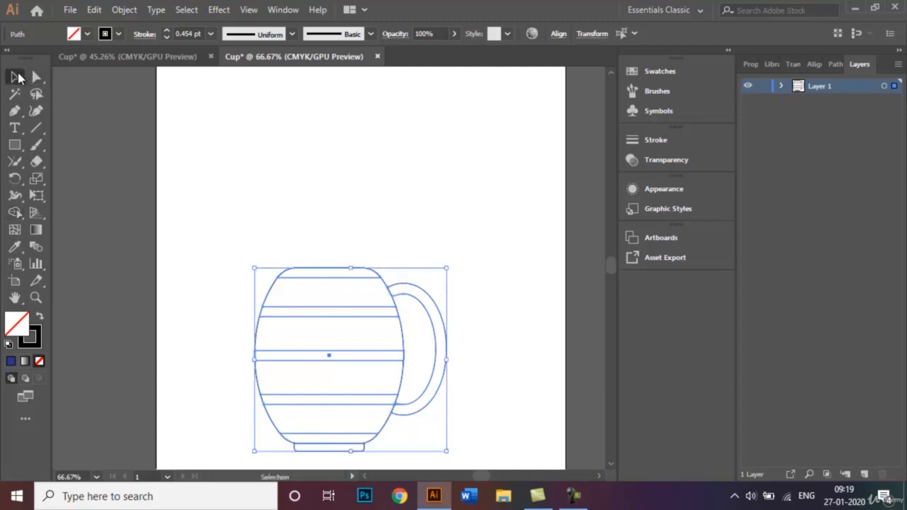
pyautogui.click(221, 116)
# Compare the whole mug outline with the finished reference and check the cup's top band as a separate shape
pyautogui.hotkey('ctrl', '-')
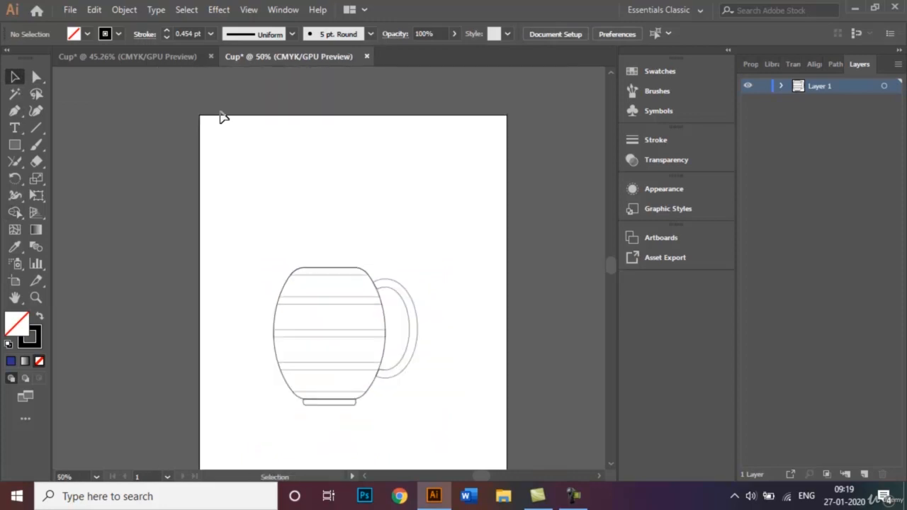
pyautogui.hotkey('ctrl', '0')
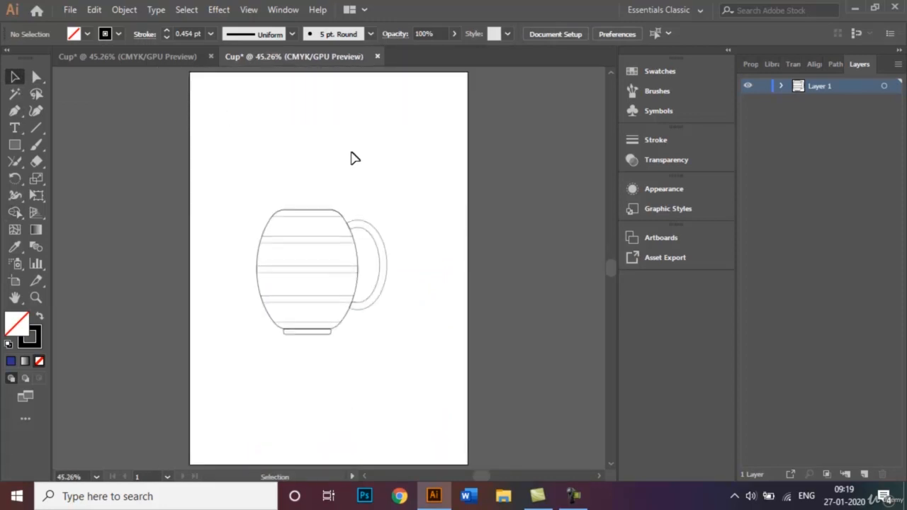
pyautogui.click(145, 57)
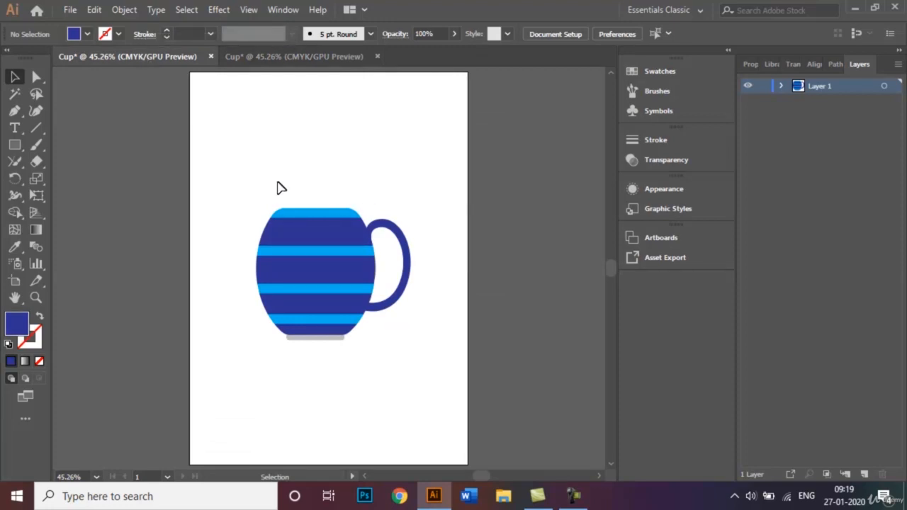
pyautogui.click(299, 57)
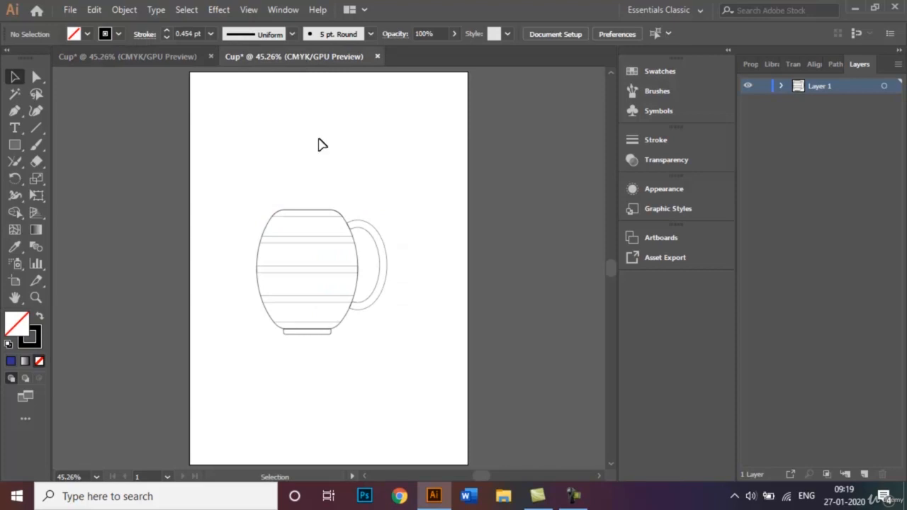
pyautogui.click(291, 219)
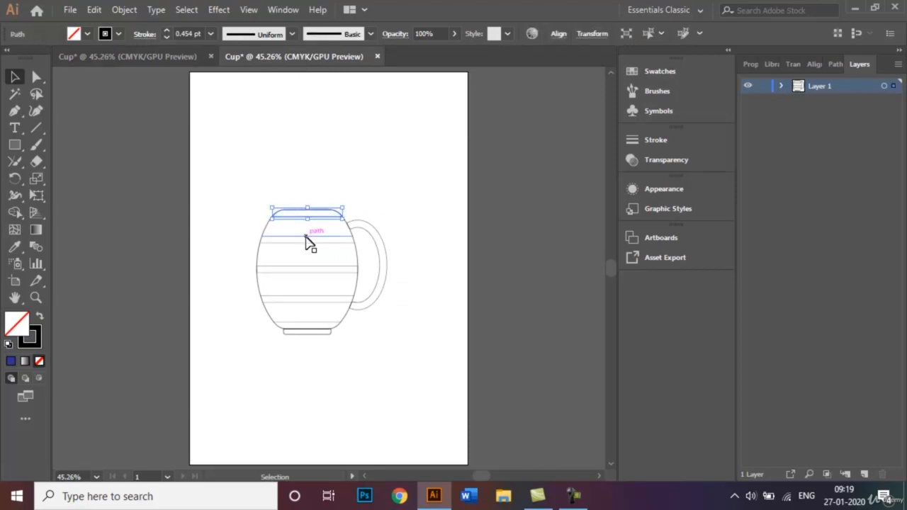
pyautogui.click(251, 201)
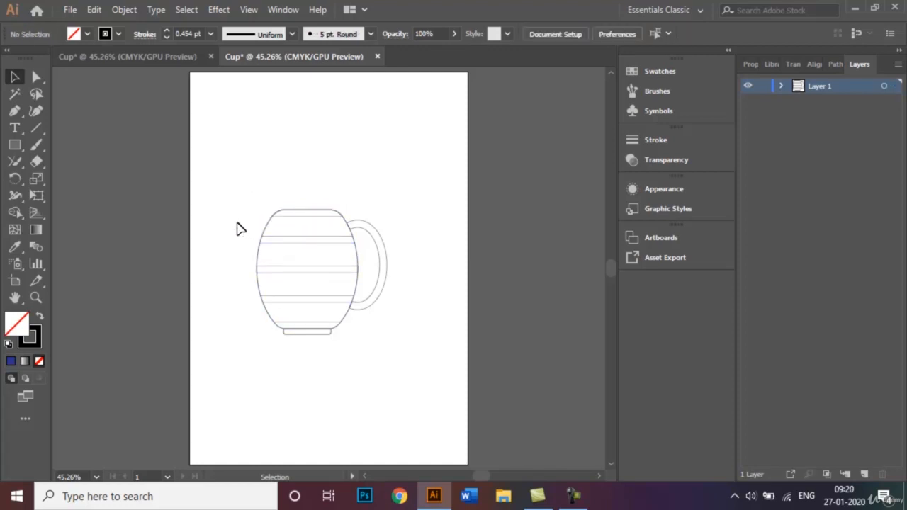
# Select all the mug shapes and fill the cup's five thin stripes with yellow using Shape Builder
pyautogui.moveTo(238, 195); pyautogui.dragTo(419, 364)
pyautogui.click(15, 212)
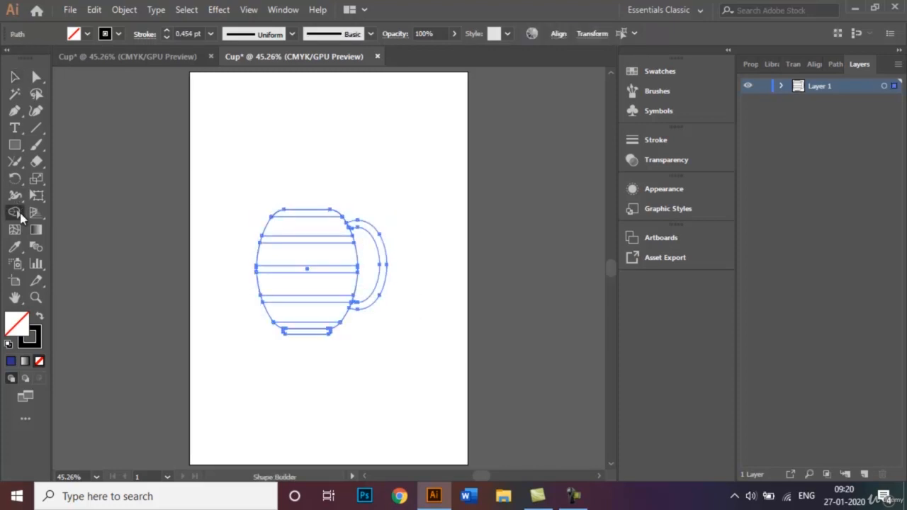
pyautogui.click(90, 38)
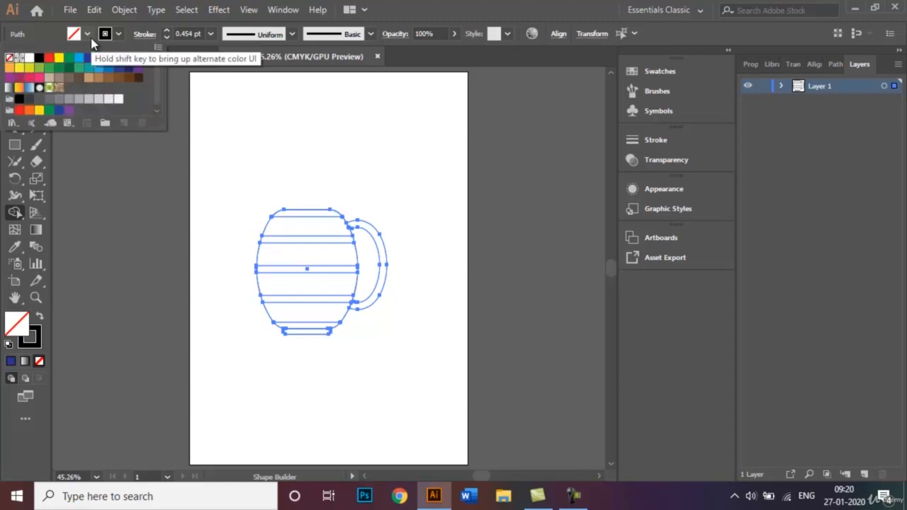
pyautogui.click(59, 57)
pyautogui.click(152, 177)
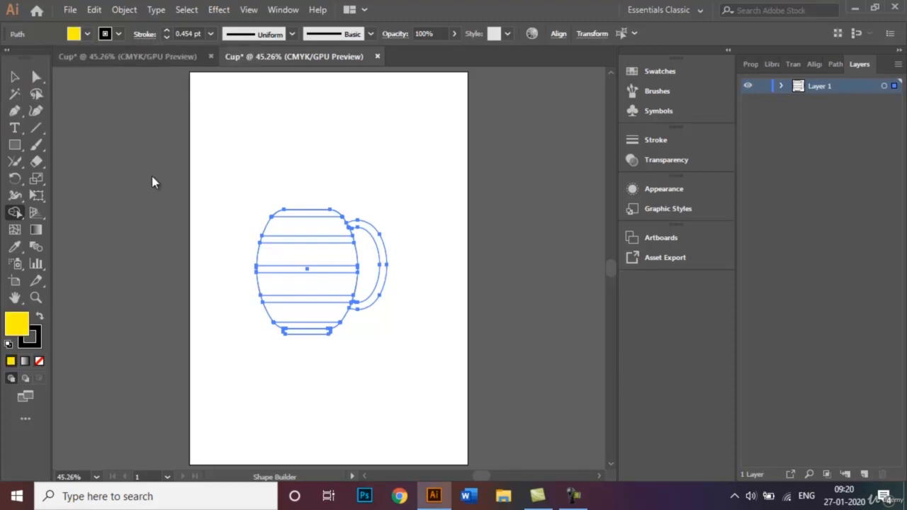
pyautogui.click(290, 244)
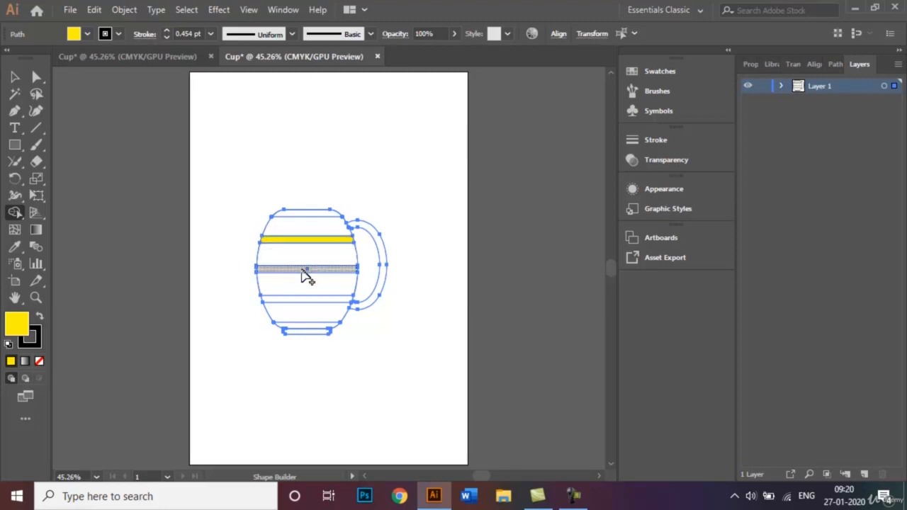
pyautogui.click(306, 269)
pyautogui.click(313, 298)
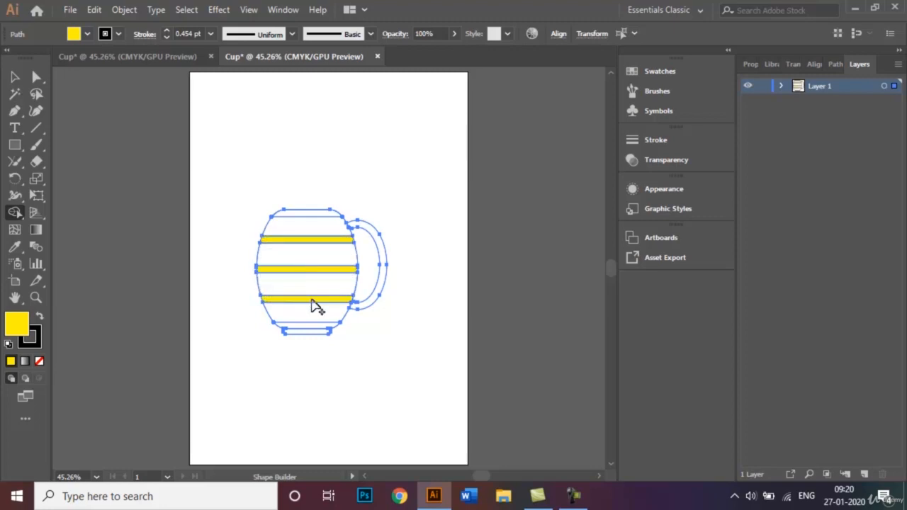
pyautogui.click(323, 331)
pyautogui.click(318, 219)
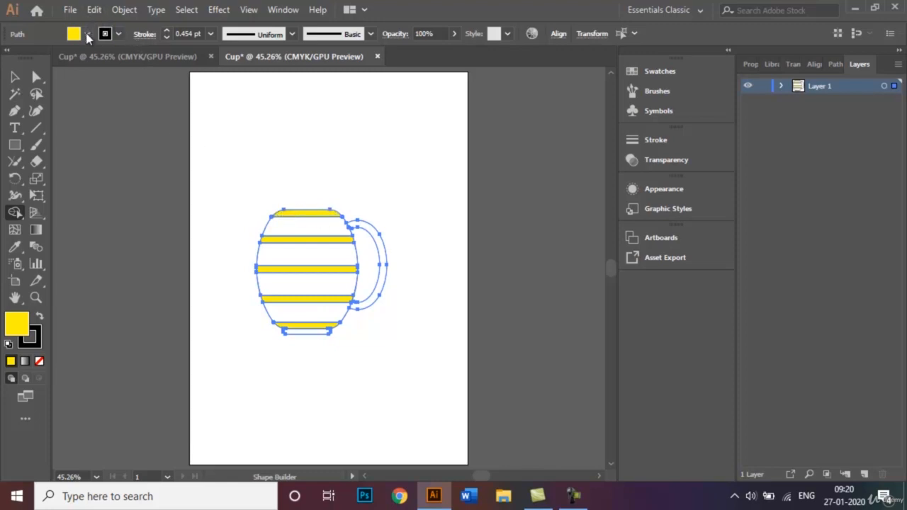
# Fill the four wide bands of the cup body and the handle with orange using Shape Builder
pyautogui.click(88, 35)
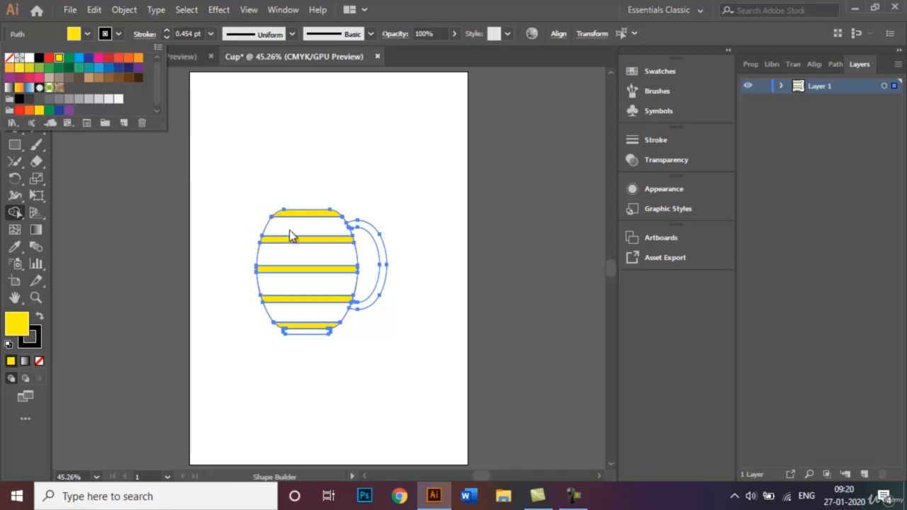
pyautogui.click(118, 58)
pyautogui.click(128, 58)
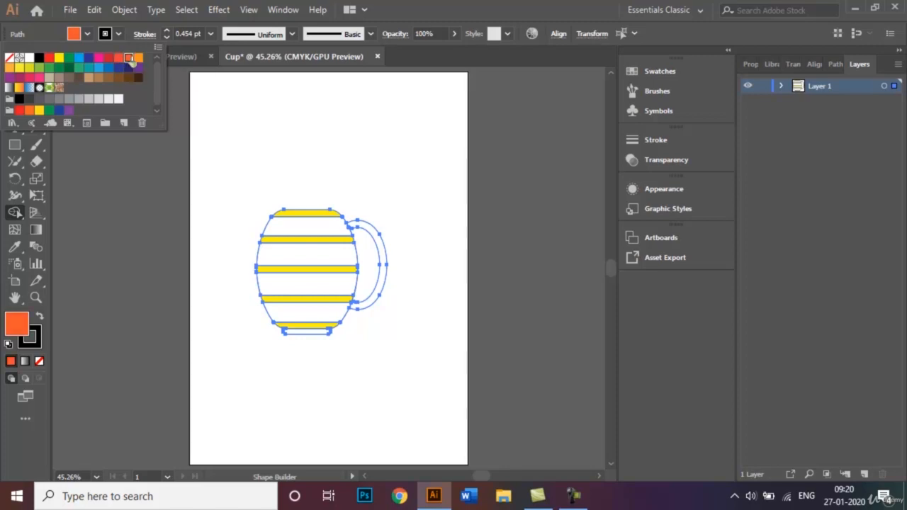
pyautogui.click(293, 230)
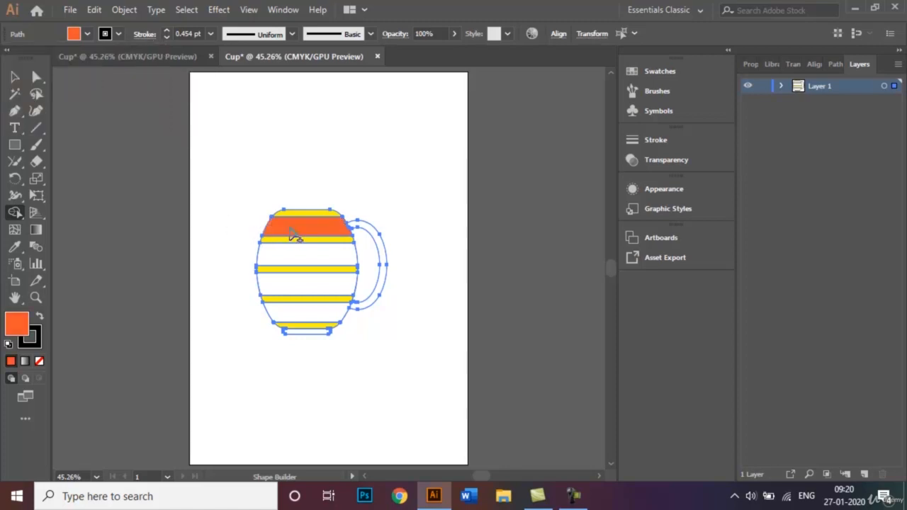
pyautogui.click(319, 257)
pyautogui.click(326, 286)
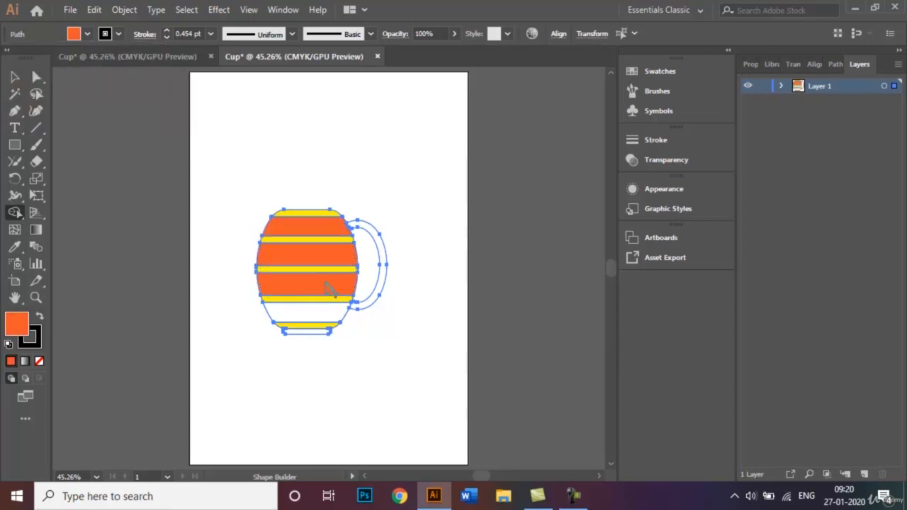
pyautogui.click(327, 320)
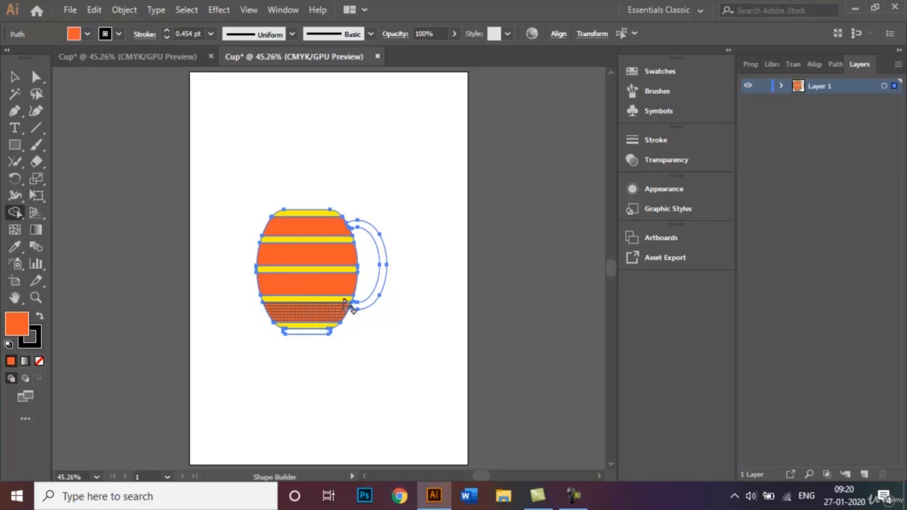
pyautogui.click(386, 253)
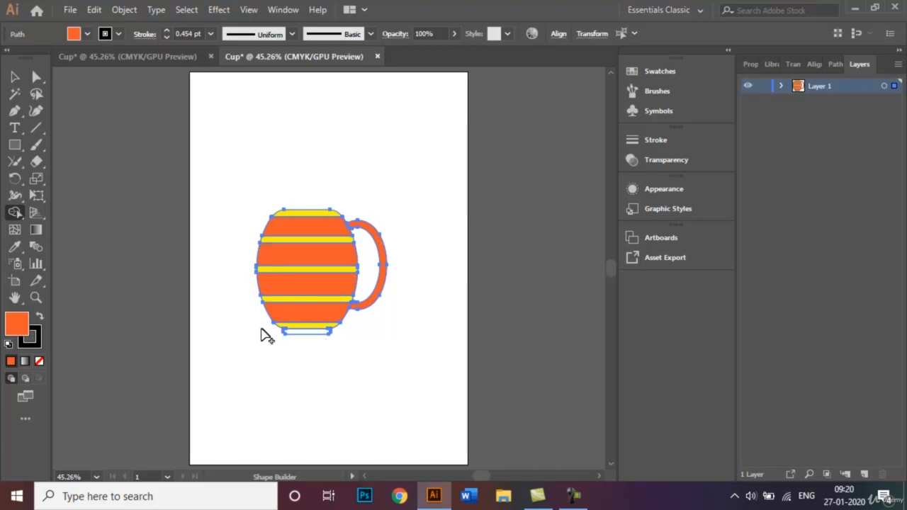
# Fill the cup's base with light grey using Shape Builder, and deselect the mug shapes
pyautogui.click(87, 34)
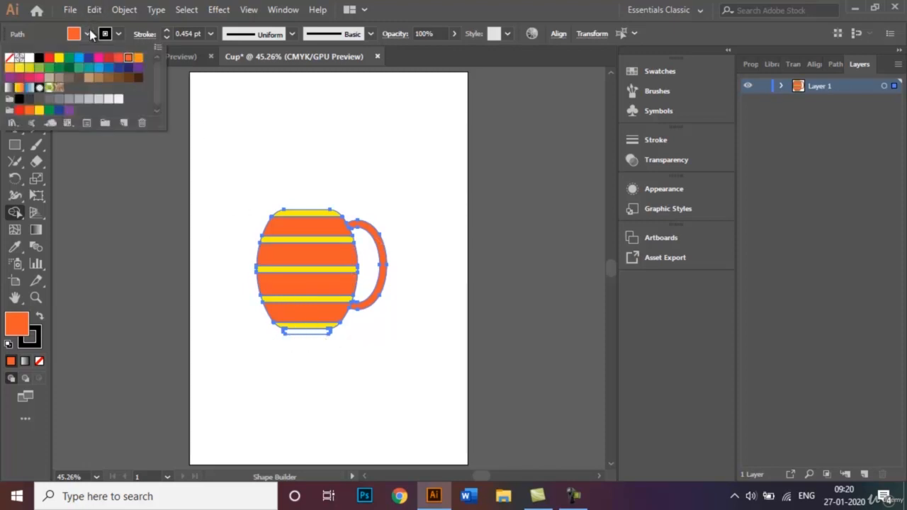
pyautogui.click(88, 99)
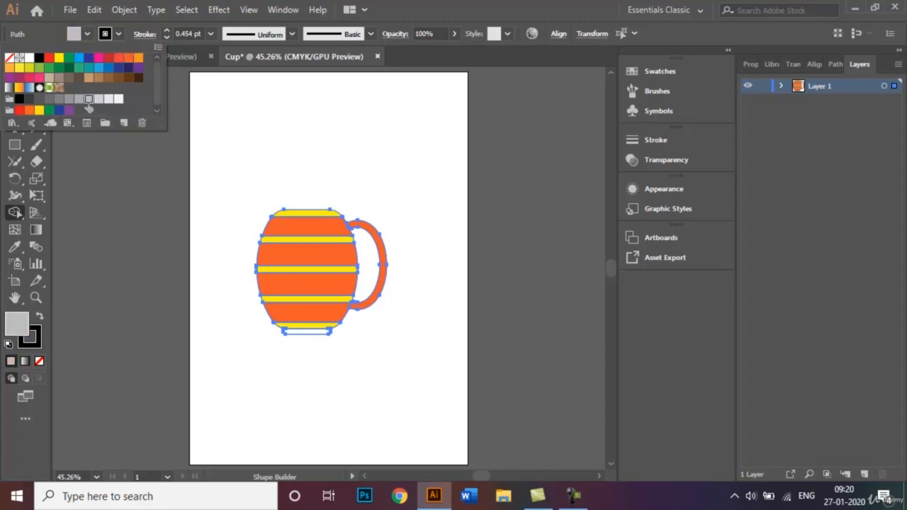
pyautogui.click(282, 352)
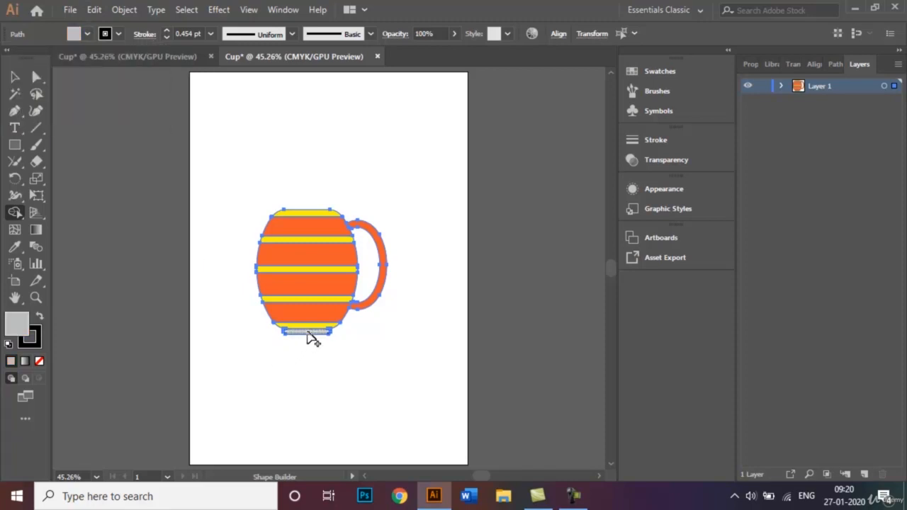
pyautogui.click(310, 338)
pyautogui.click(15, 76)
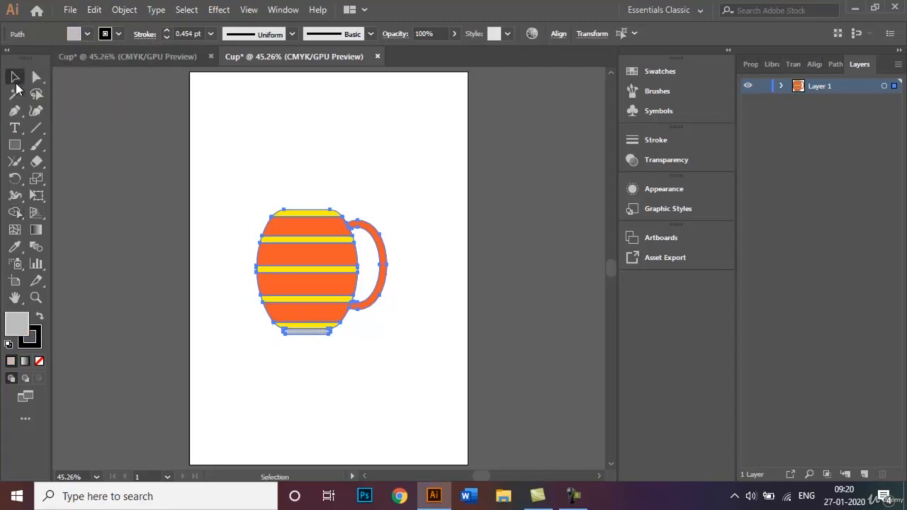
pyautogui.click(330, 138)
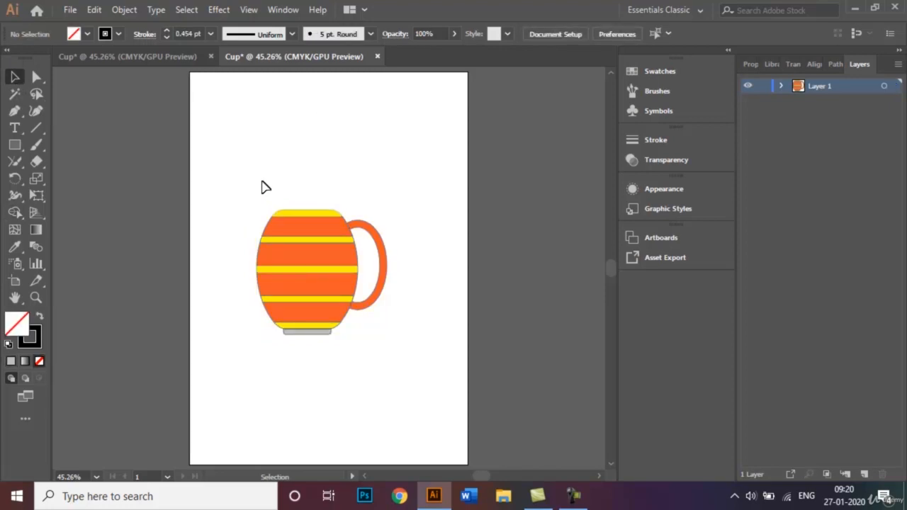
# Select the whole mug, set its stroke to none, and deselect it
pyautogui.moveTo(261, 187); pyautogui.dragTo(398, 367)
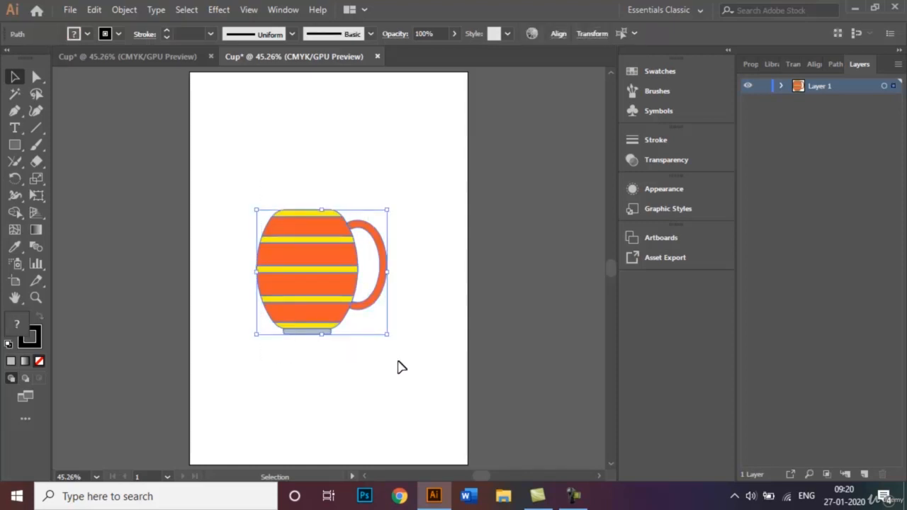
pyautogui.click(119, 36)
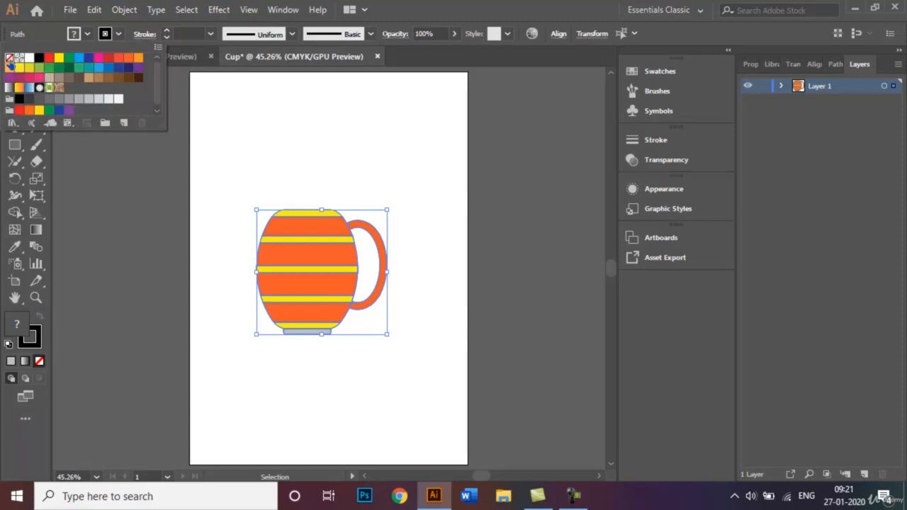
pyautogui.click(9, 63)
pyautogui.click(277, 151)
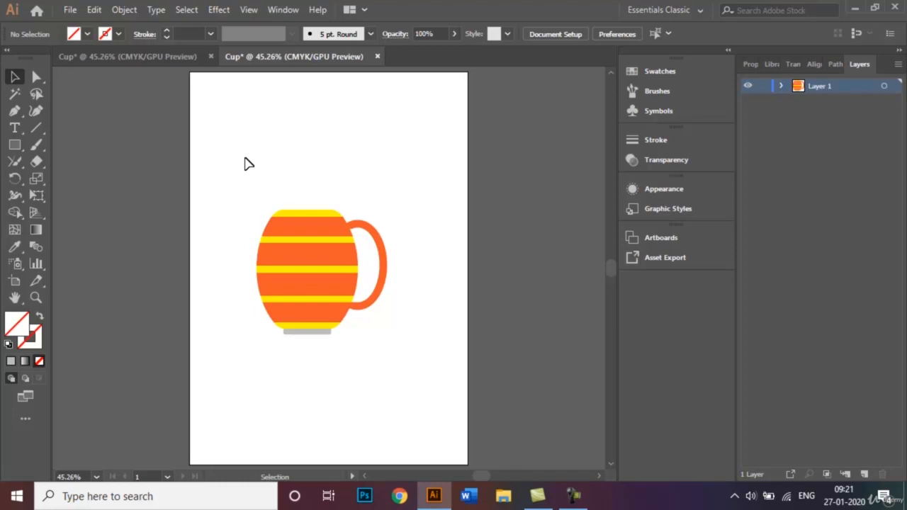
# Start Save As for the mug document and go to the Desktop as the save location
pyautogui.click(70, 10)
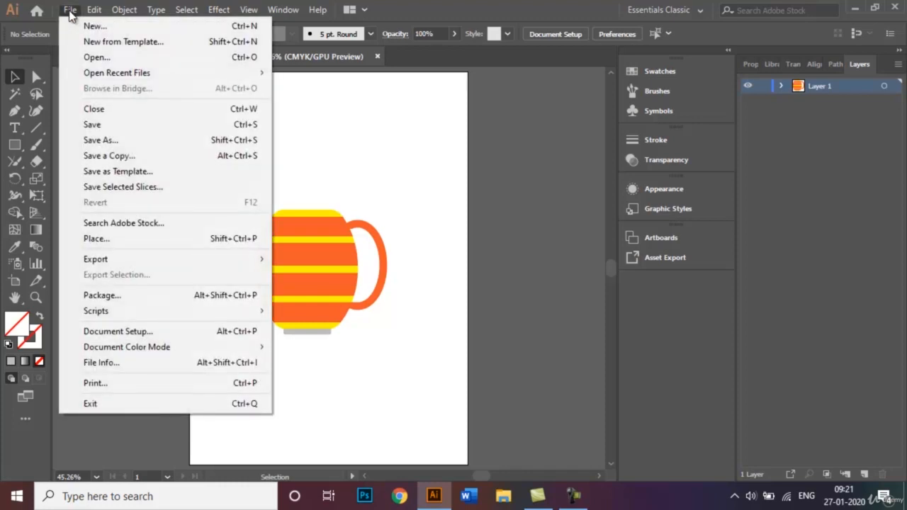
pyautogui.click(122, 141)
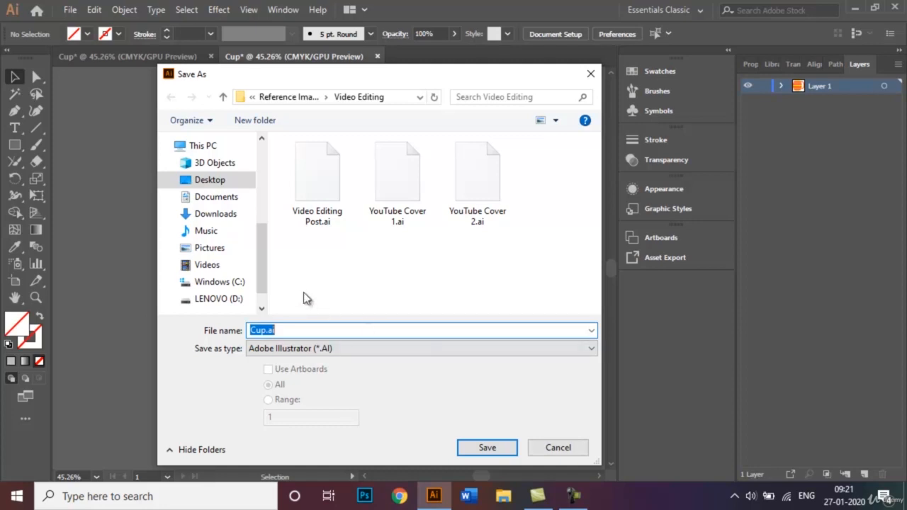
pyautogui.moveTo(262, 258); pyautogui.dragTo(274, 172)
pyautogui.click(223, 178)
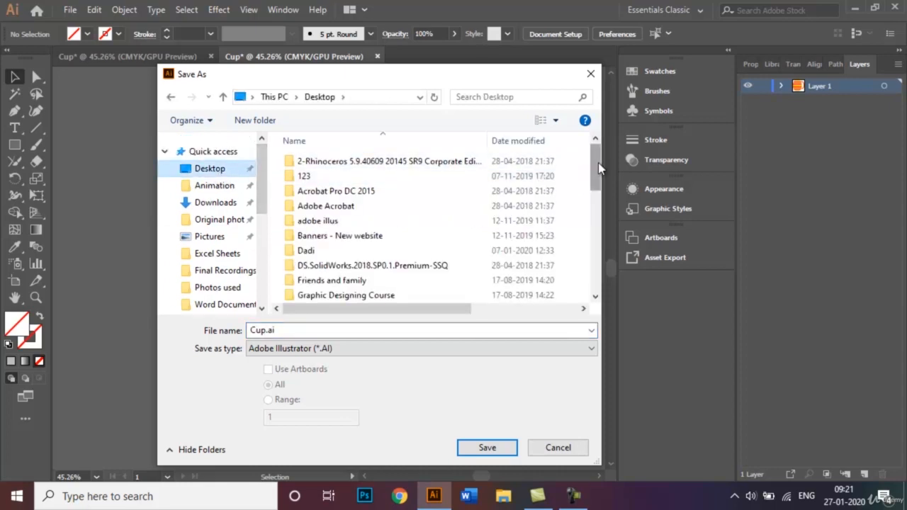
# Find and open the Graphic Designing Course folder on the Desktop as the save location
pyautogui.moveTo(598, 162); pyautogui.dragTo(601, 236)
pyautogui.moveTo(601, 245); pyautogui.dragTo(603, 247)
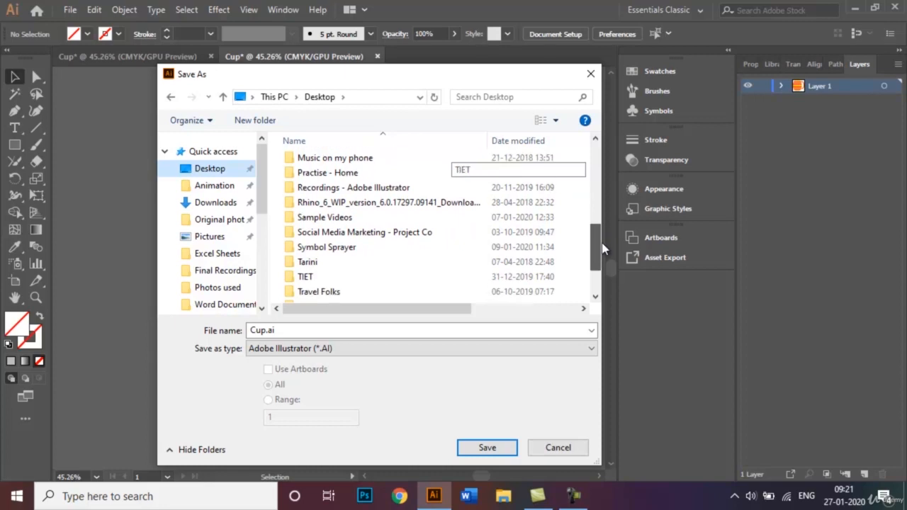
pyautogui.scroll(-1, 334, 222)
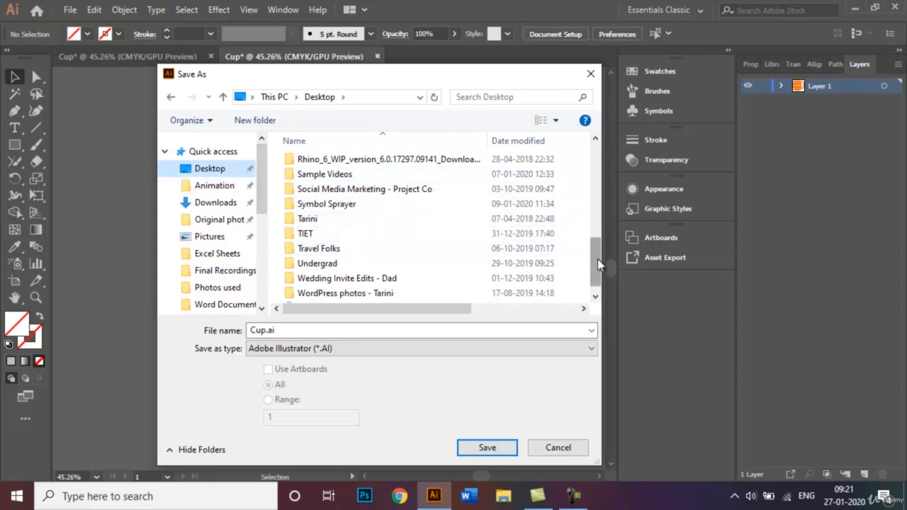
pyautogui.scroll(2, 453, 255)
pyautogui.click(427, 218)
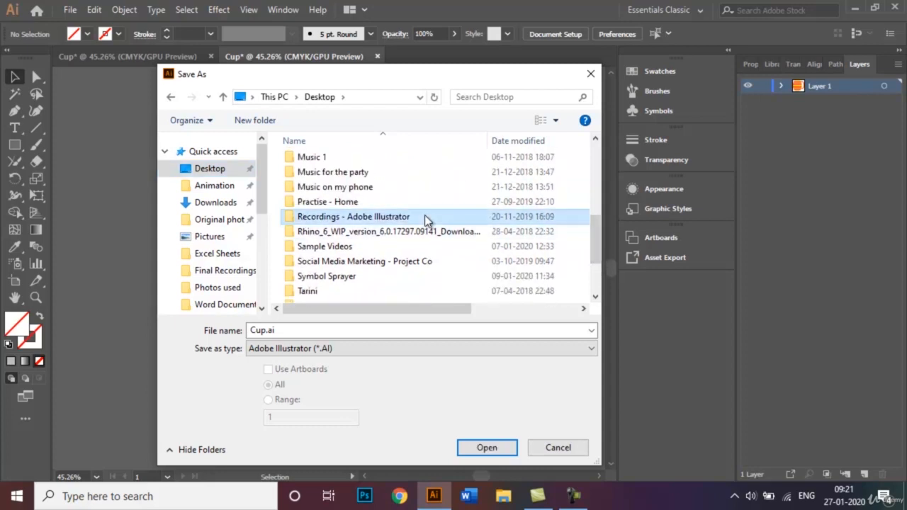
pyautogui.moveTo(595, 245); pyautogui.dragTo(593, 201)
pyautogui.click(380, 204)
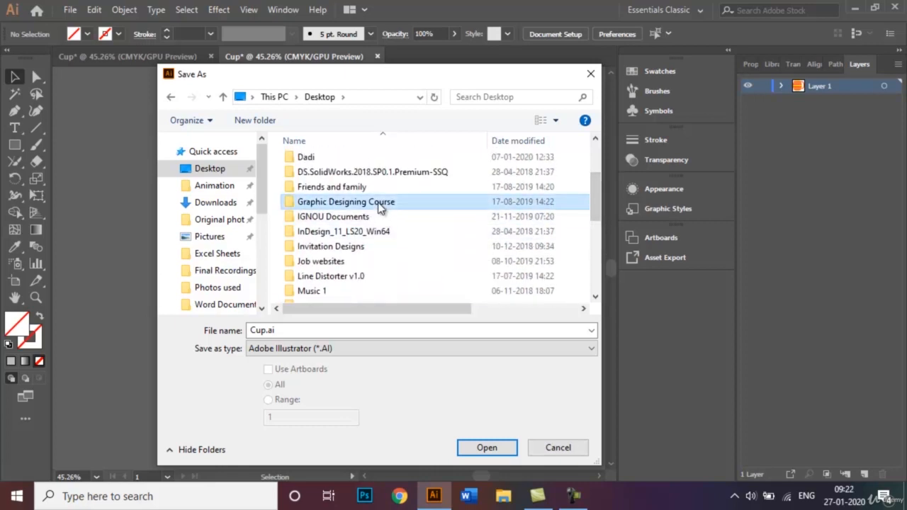
pyautogui.doubleClick(429, 217)
pyautogui.click(171, 97)
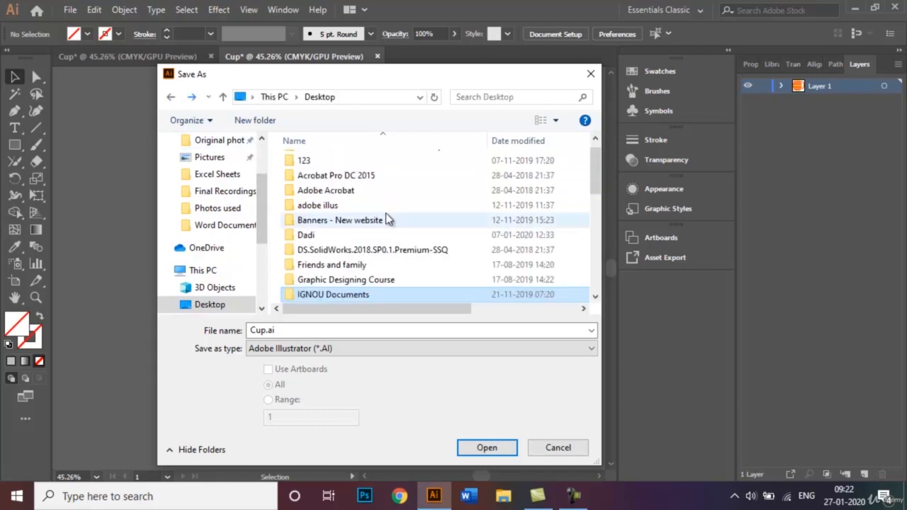
pyautogui.doubleClick(387, 281)
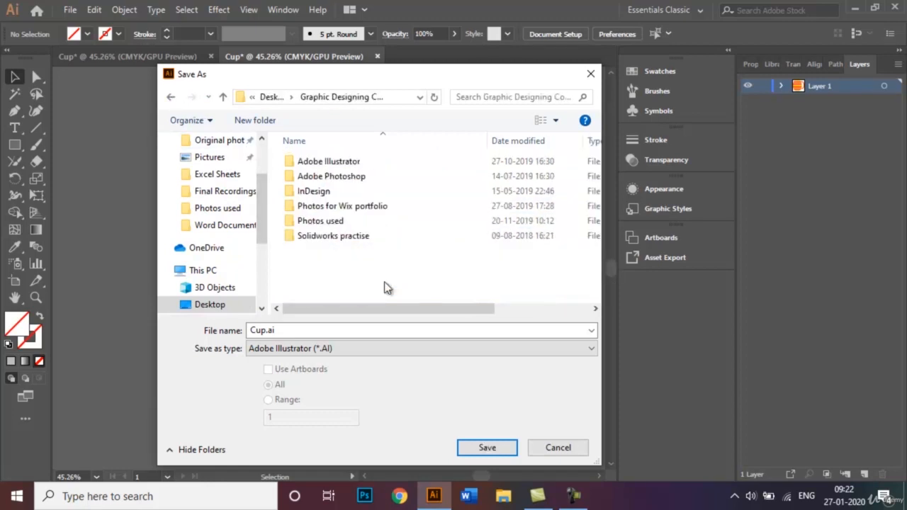
# Save the document as Cup.ai in Adobe Illustrator format, accepting the Illustrator CC version options
pyautogui.click(292, 330)
pyautogui.click(298, 330)
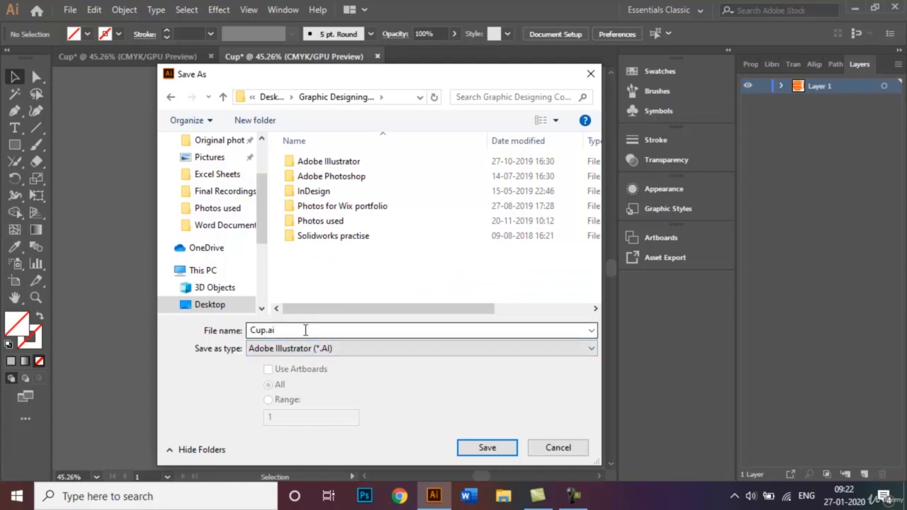
pyautogui.click(493, 453)
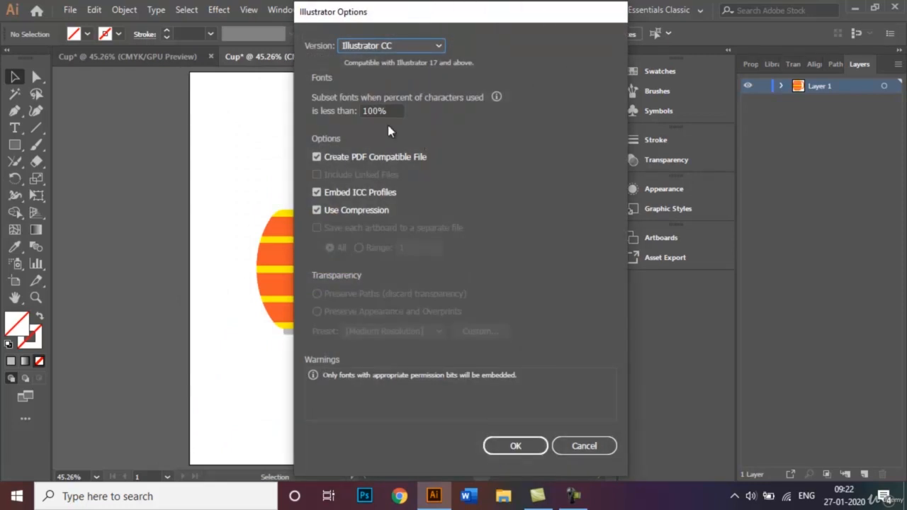
pyautogui.click(535, 447)
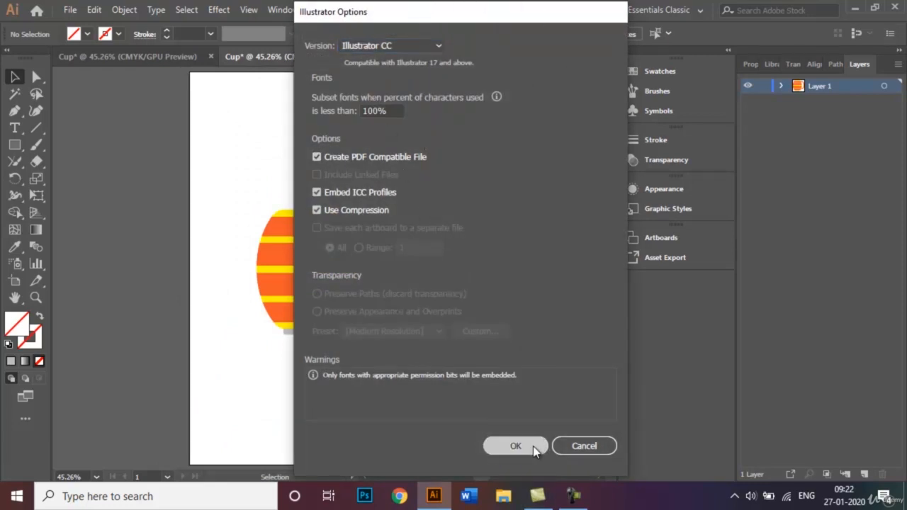